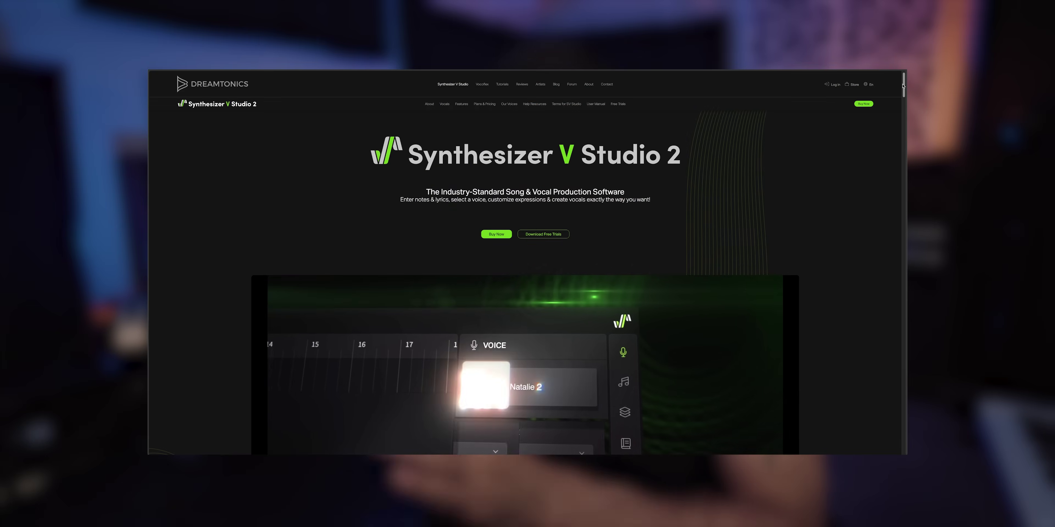
Step: Scroll down the Dreamtonics Synthesizer V Studio 2 page
drag(903, 86, 903, 96)
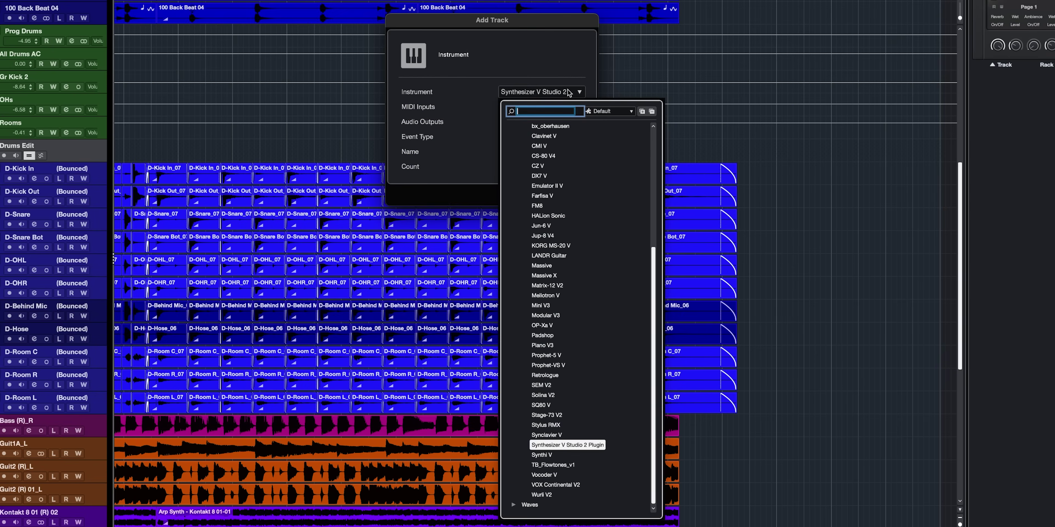
Step: Choose Synthesizer V Studio 2 Plugin as the new instrument track's instrument
click(592, 446)
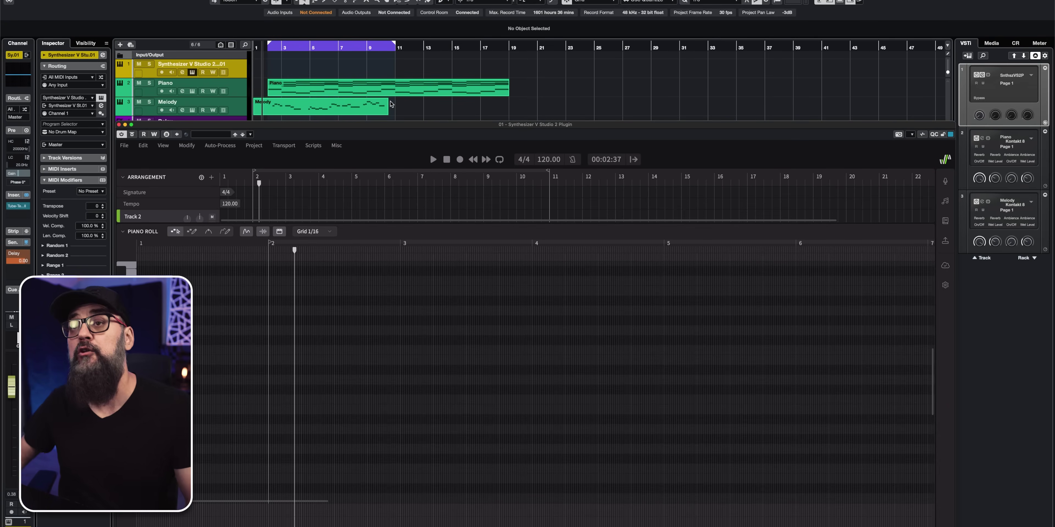
click(348, 113)
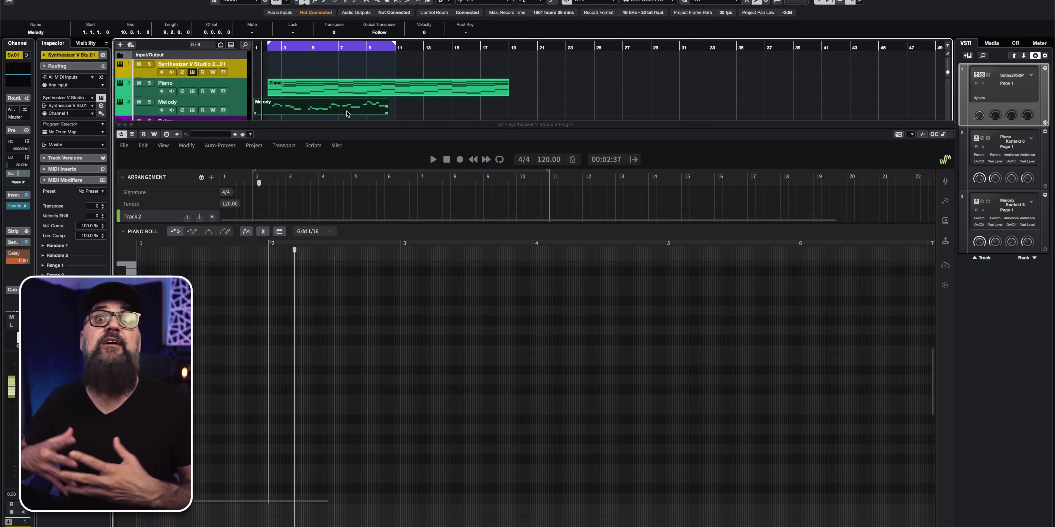
click(332, 85)
key(space)
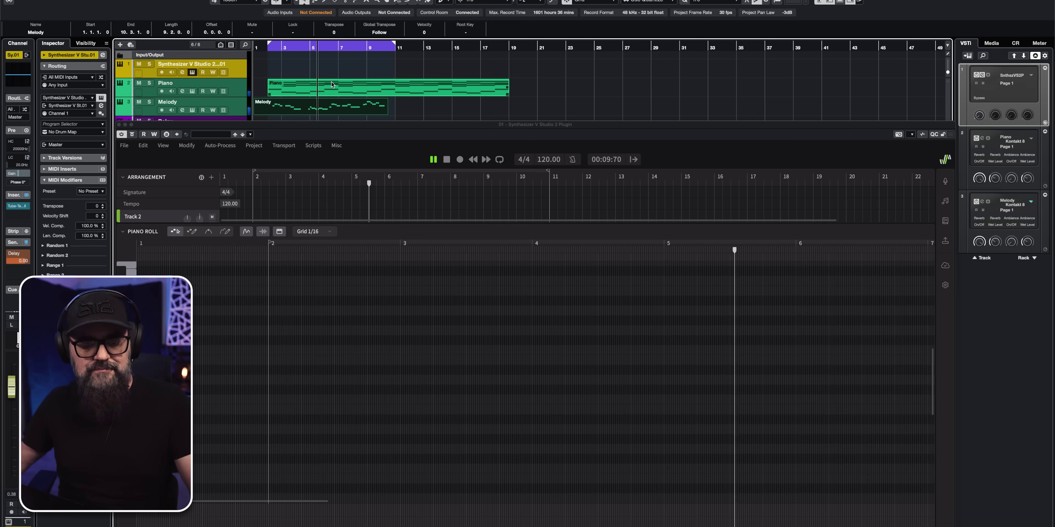
key(space)
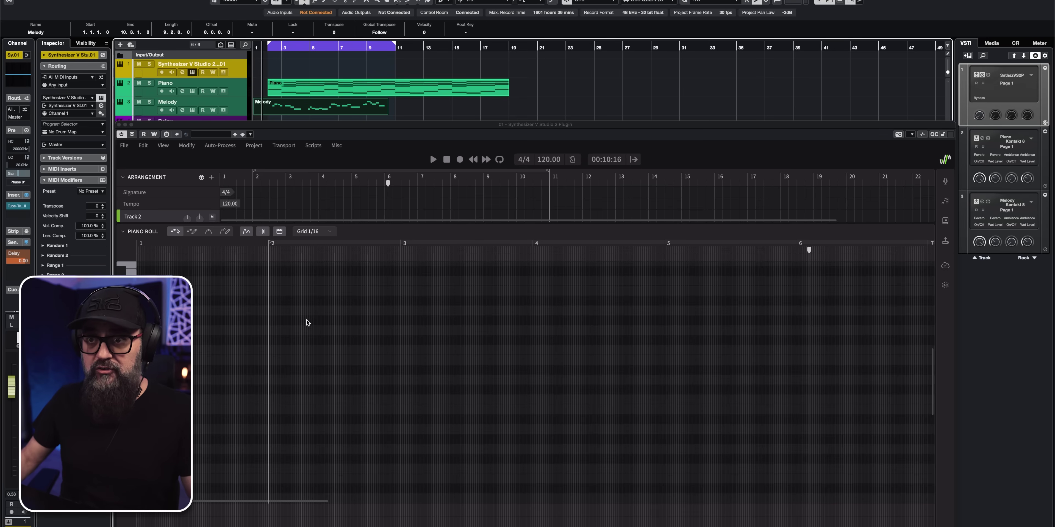
Step: Sketch three one-beat 'la' notes in the Track 2 piano roll
drag(285, 324, 318, 324)
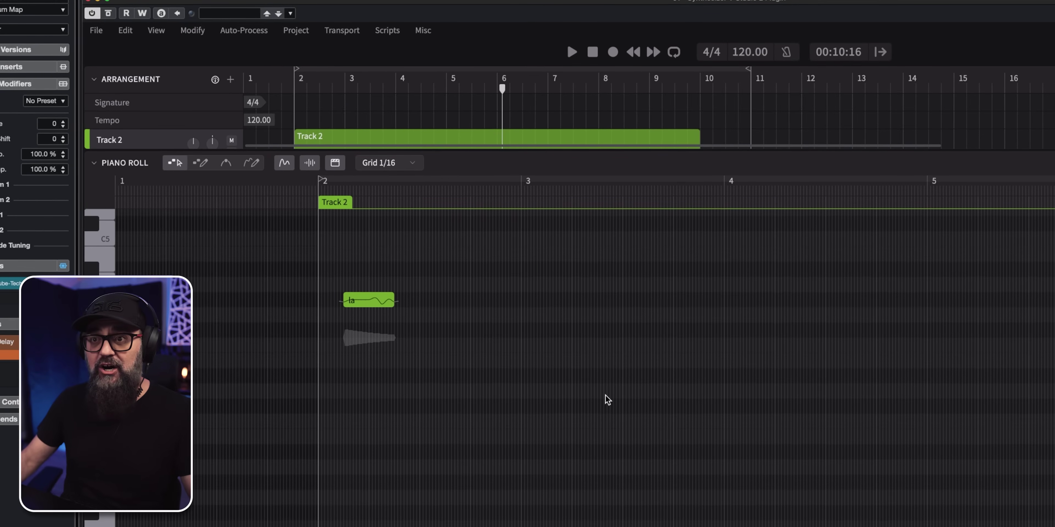
double_click(554, 315)
double_click(654, 327)
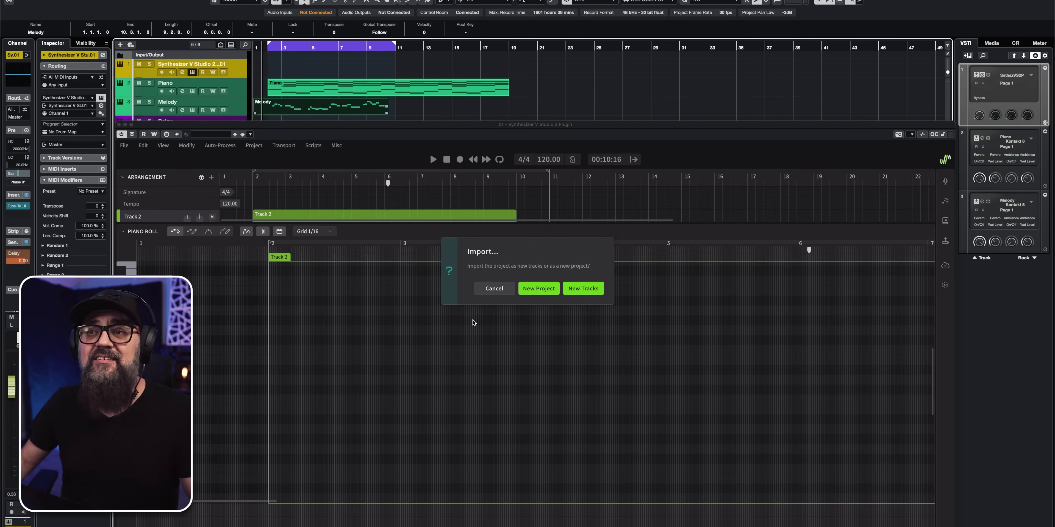
Step: Import the 31-note Track 2 MIDI melody as a new track and play it back
click(584, 289)
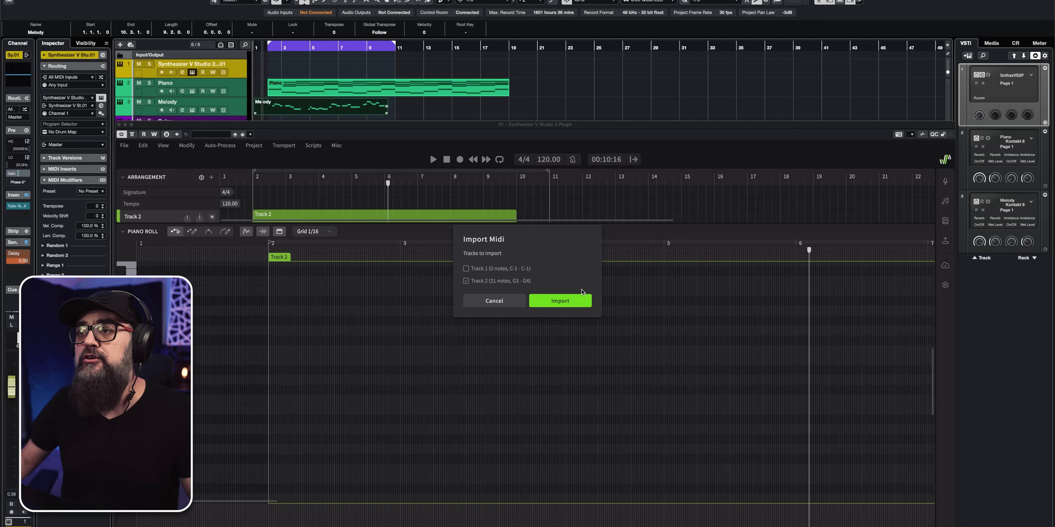
click(570, 302)
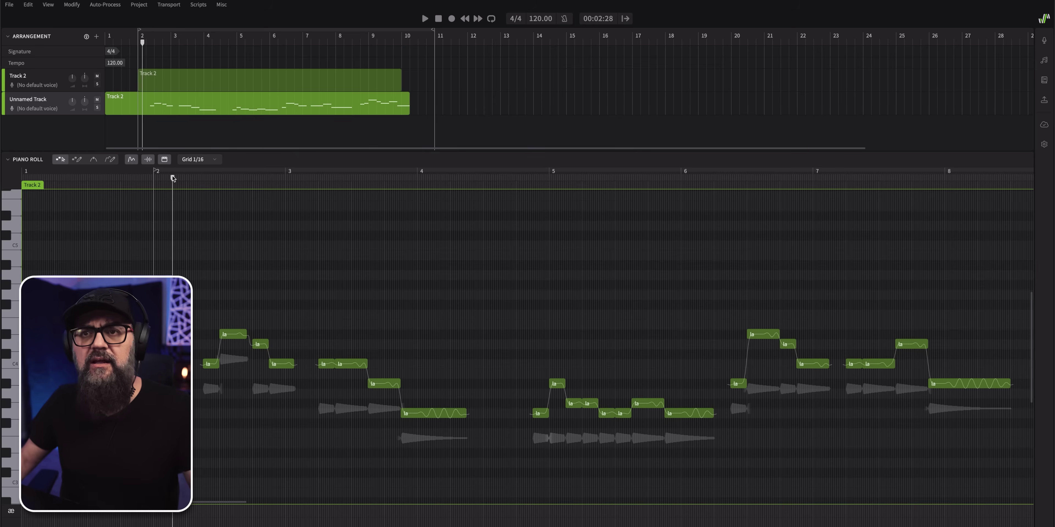
key(space)
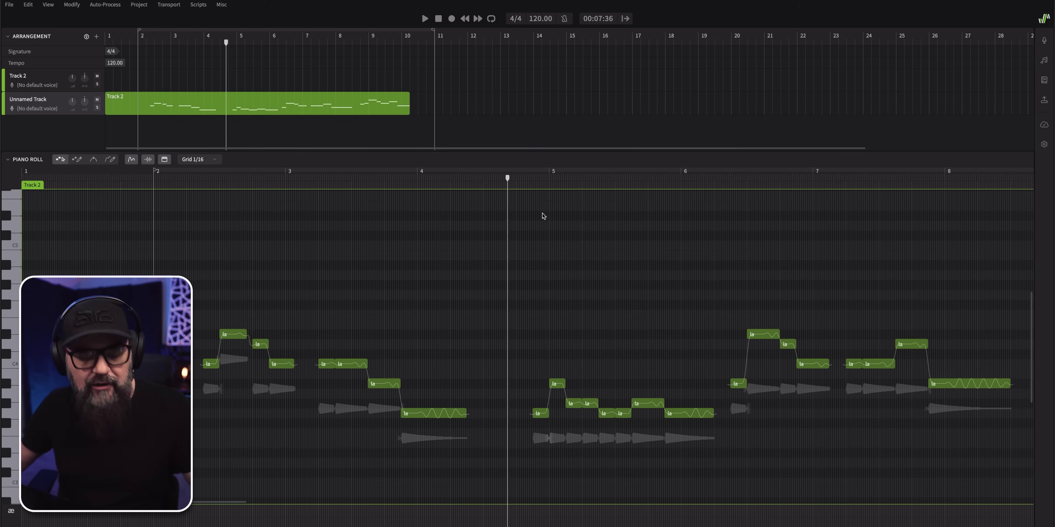
key(space)
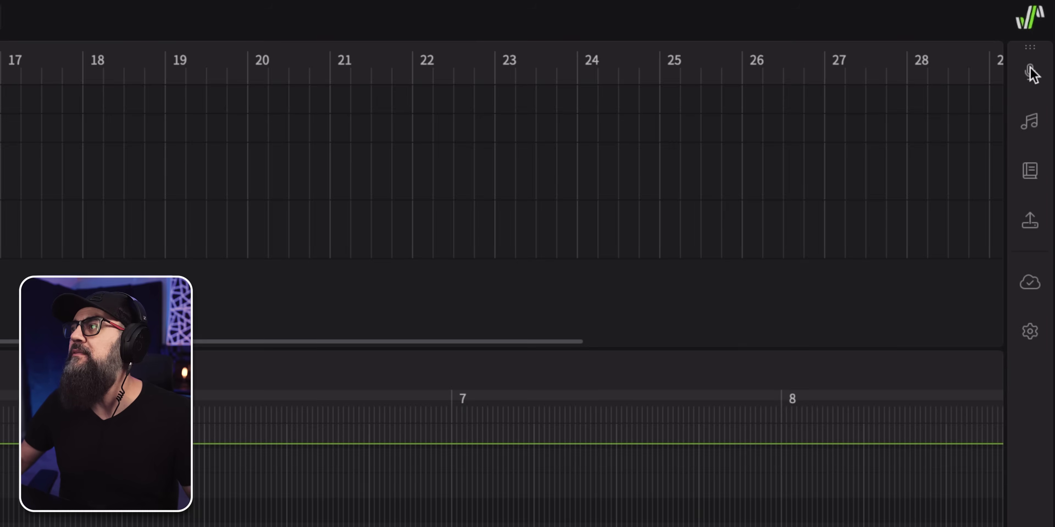
Step: Assign the Felicia 2 voice to the imported melody and audition it
click(1030, 72)
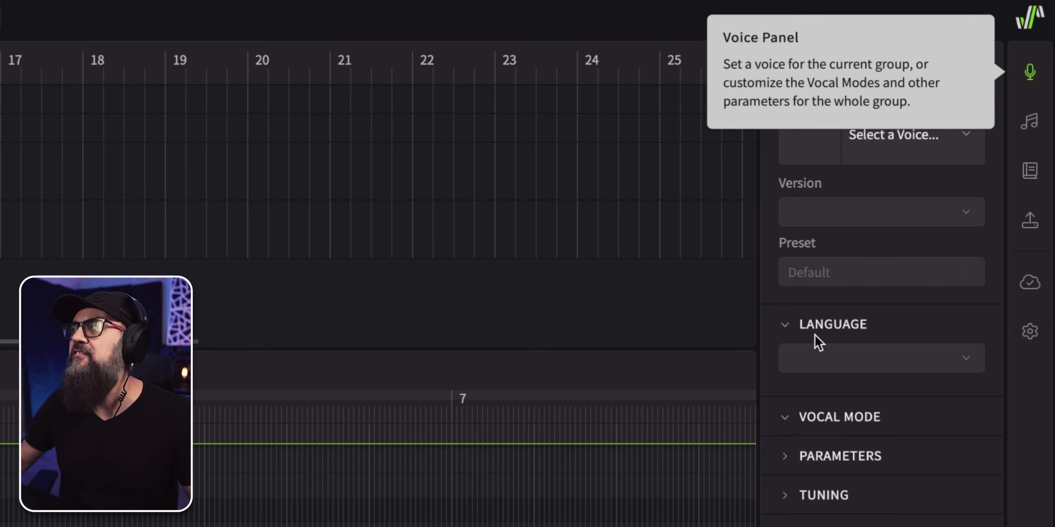
click(897, 143)
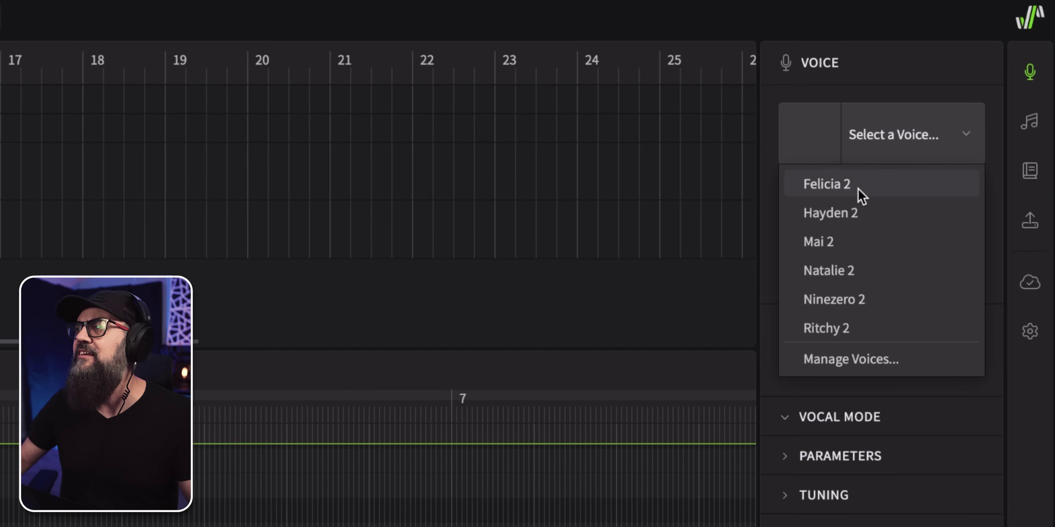
click(859, 191)
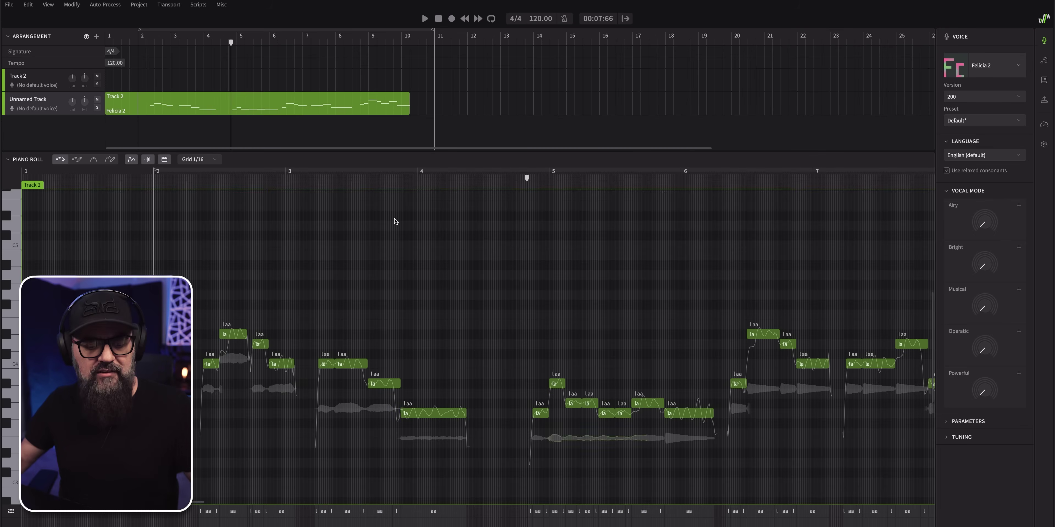
key(space)
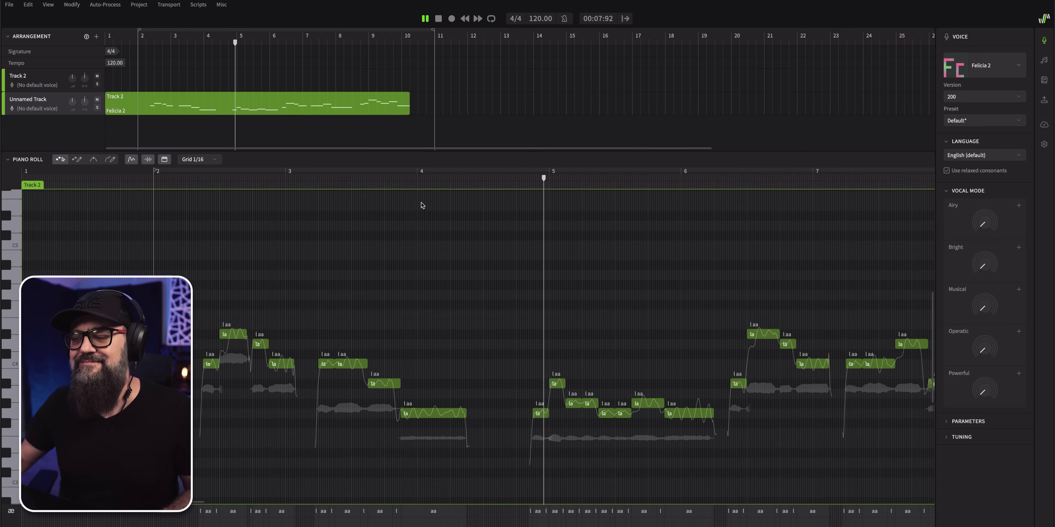
key(space)
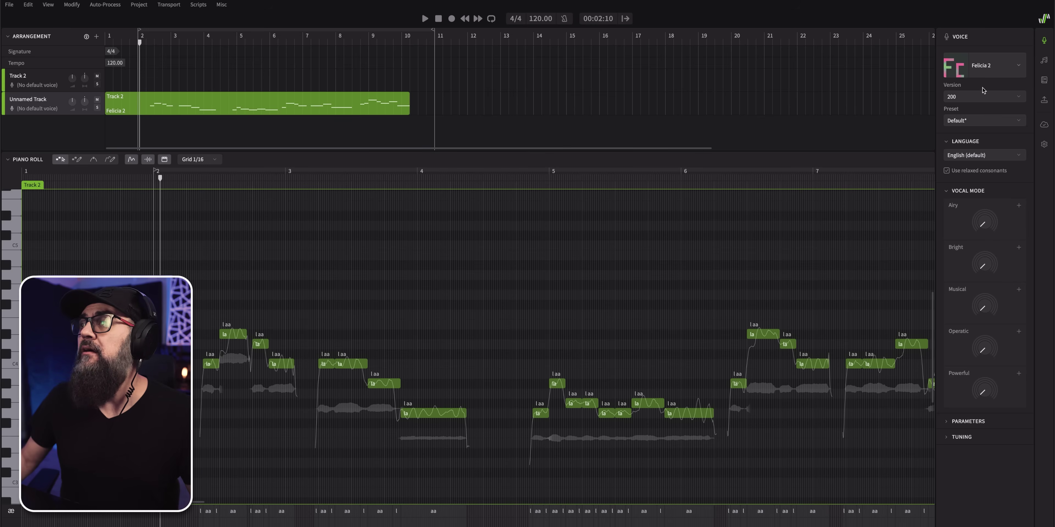
Step: Switch the melody's voice to Hayden 2 and stop playback
click(984, 69)
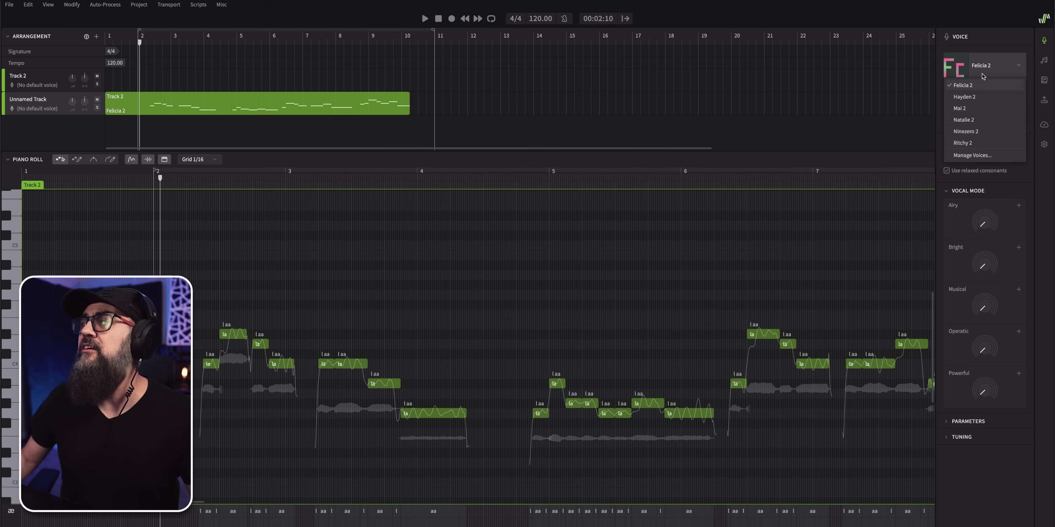
click(975, 99)
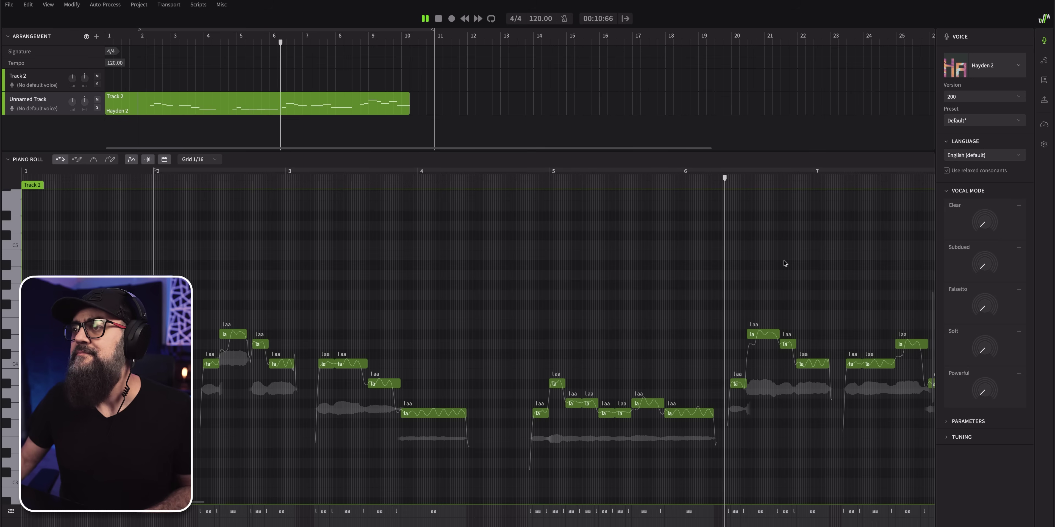
key(space)
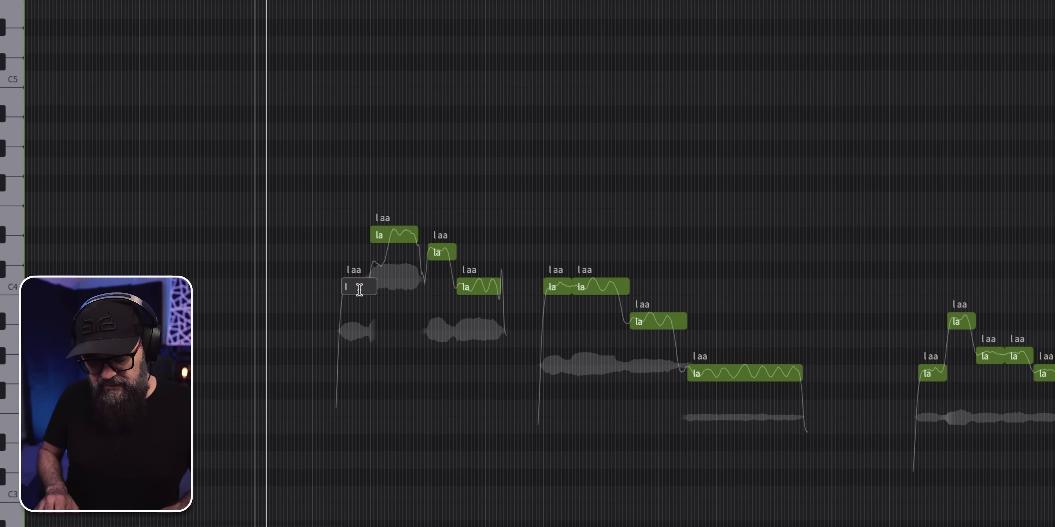
Step: Enter the lyrics 'I tried to sing but' on the opening notes
key(Tab)
text(tried)
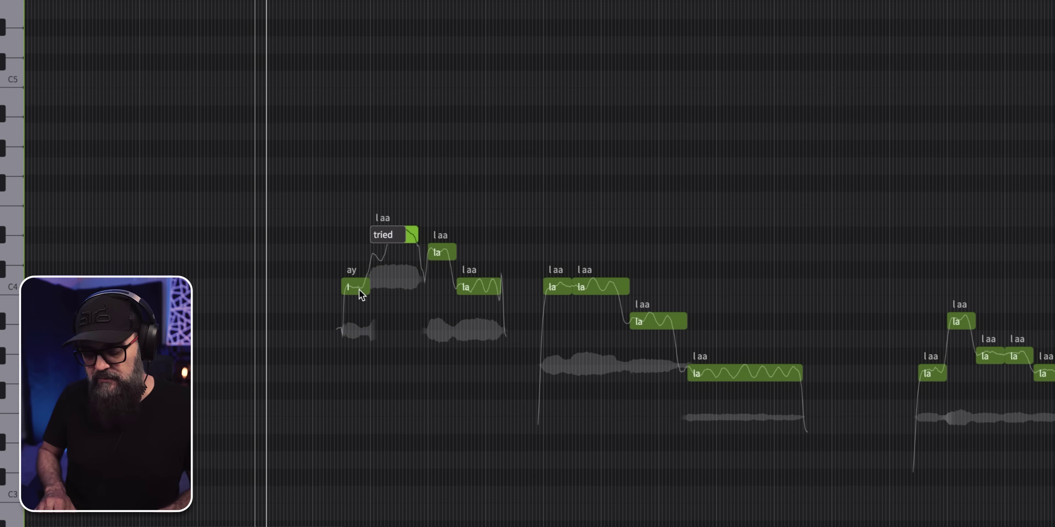
key(Tab)
text(to)
key(Tab)
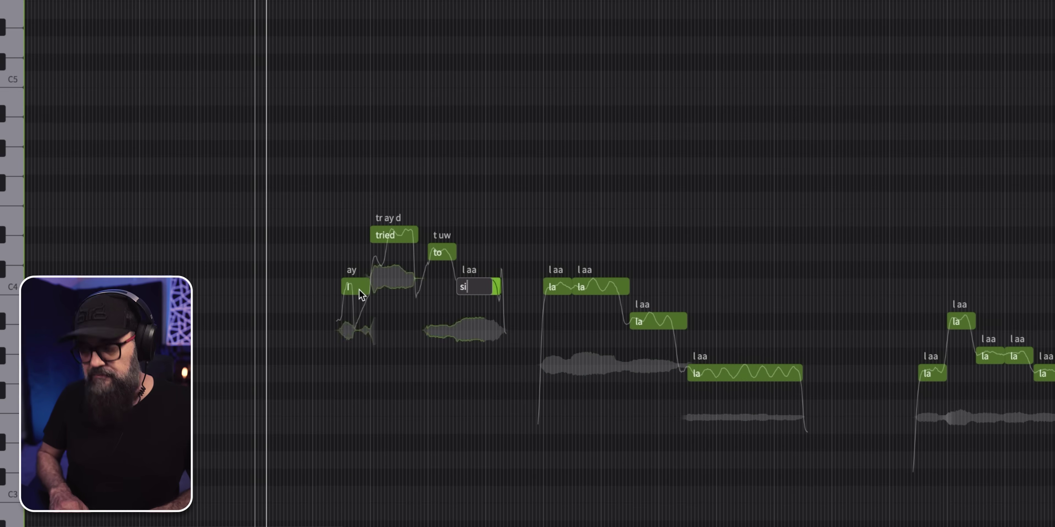
text(sing)
key(Tab)
text(but)
key(Tab)
Step: Complete the phrase with 'I just can't' and play it back
text(I)
key(Tab)
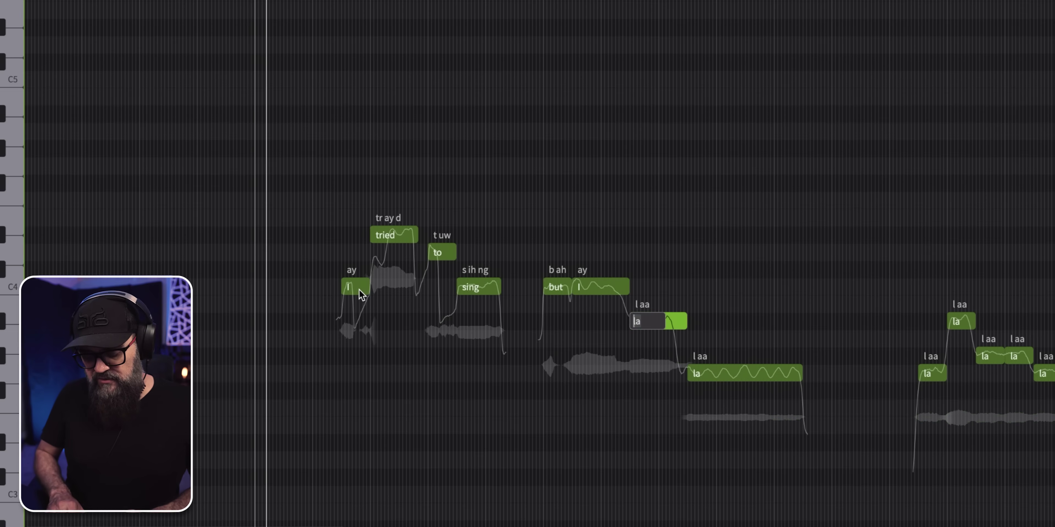
text(just)
key(Tab)
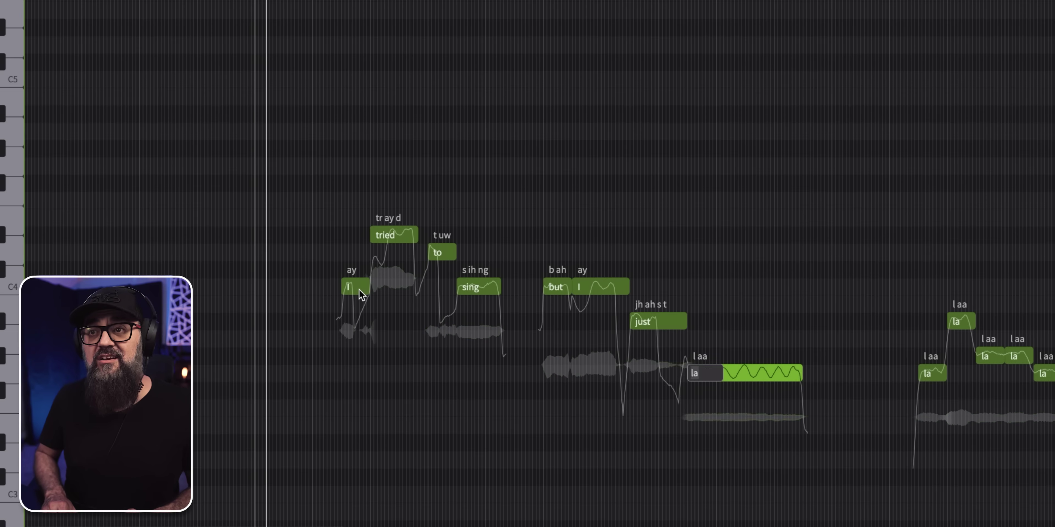
text(c)
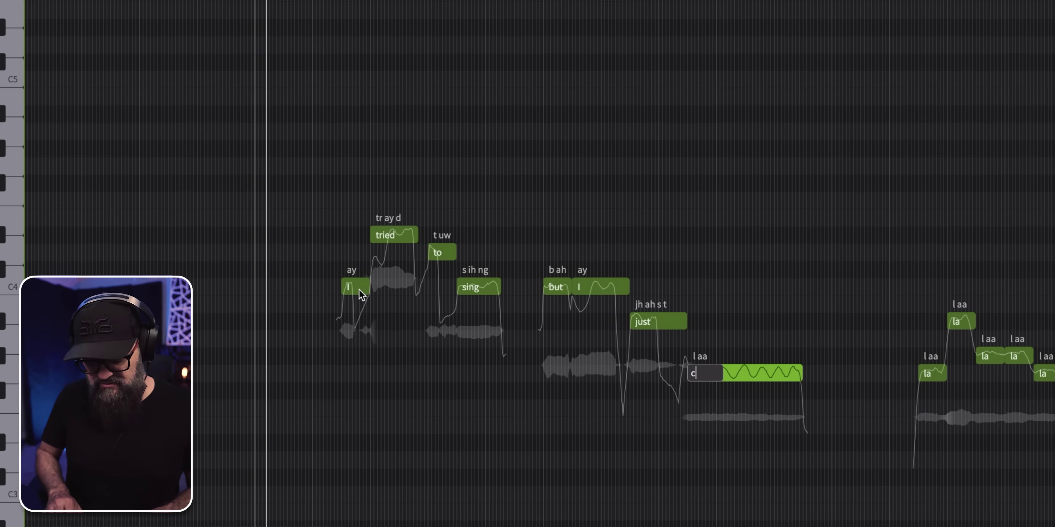
text(an't)
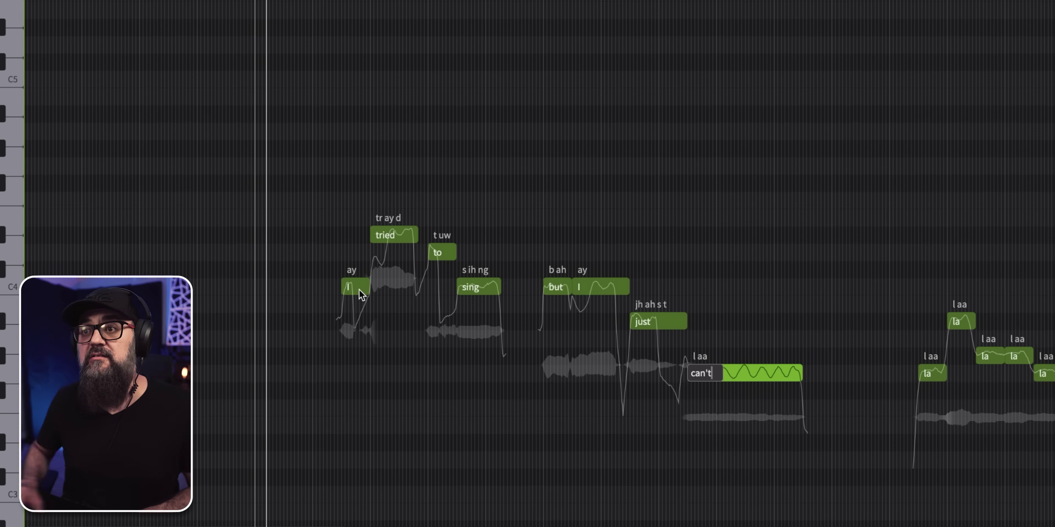
key(Return)
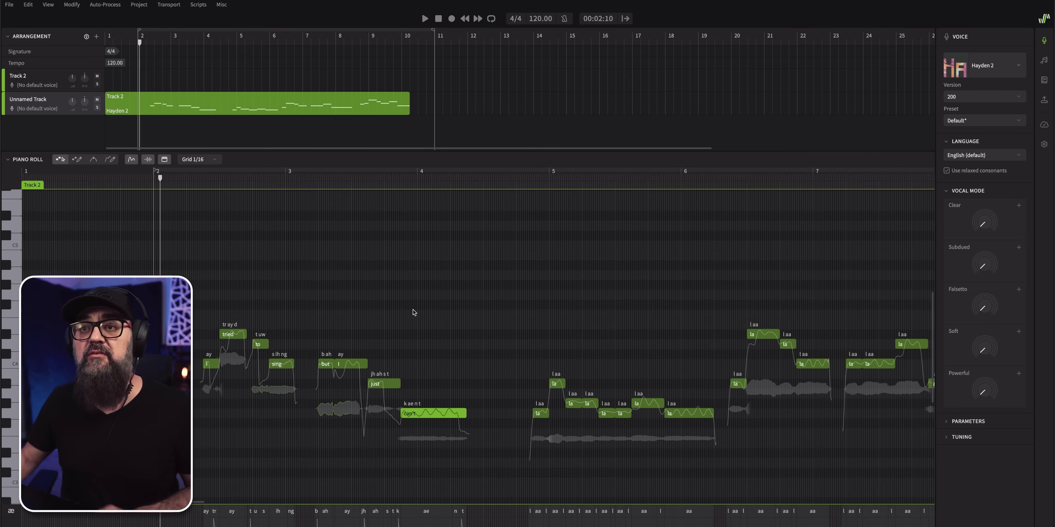
key(space)
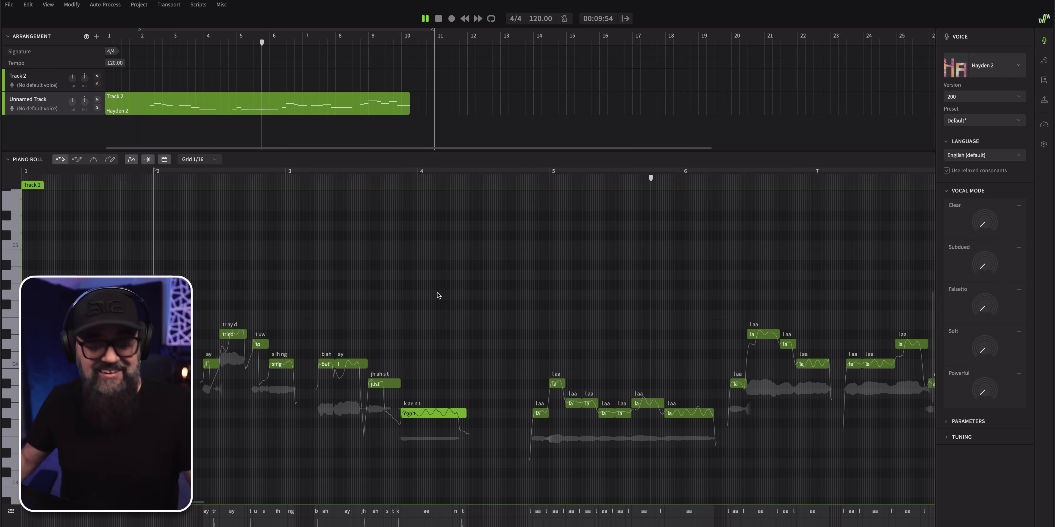
key(space)
click(539, 414)
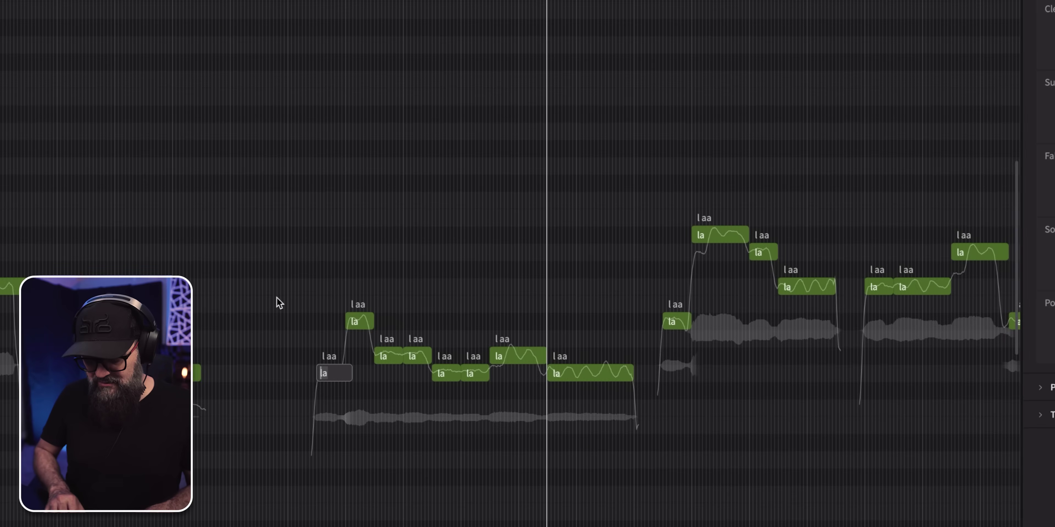
Step: Enter the lyrics 'My voice sounds like a' on the second phrase's notes
text(My)
key(Tab)
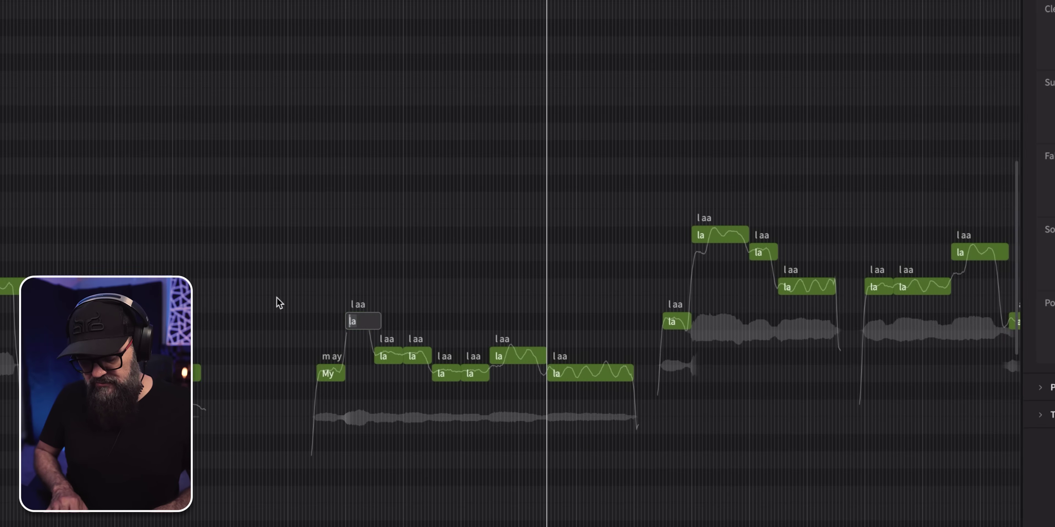
text(voice)
key(Tab)
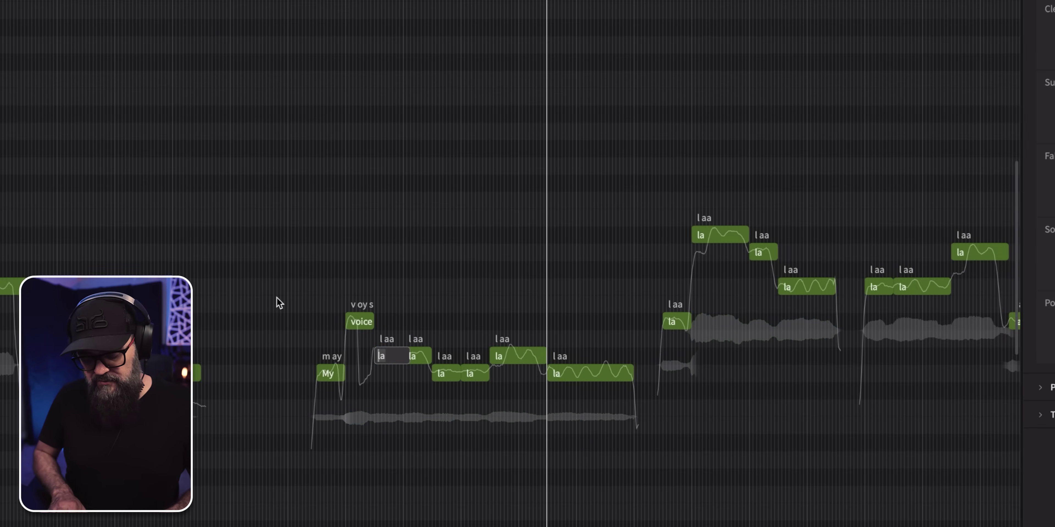
text(sounds)
key(Tab)
text(li)
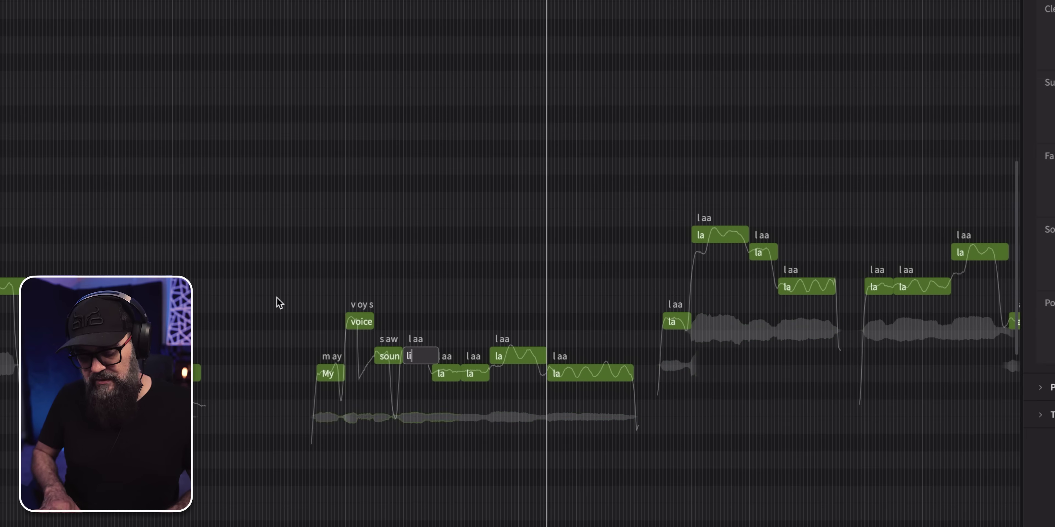
text(ke)
key(Tab)
text(a)
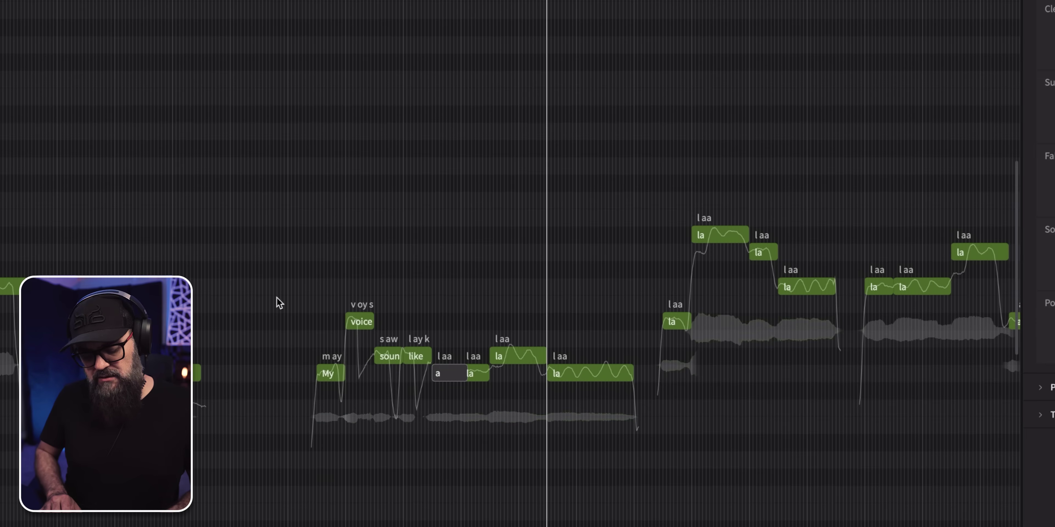
key(Tab)
Step: Add 'ceiling' extended with '+' and 'fan', then play the phrase from bar 2
text(ceilli)
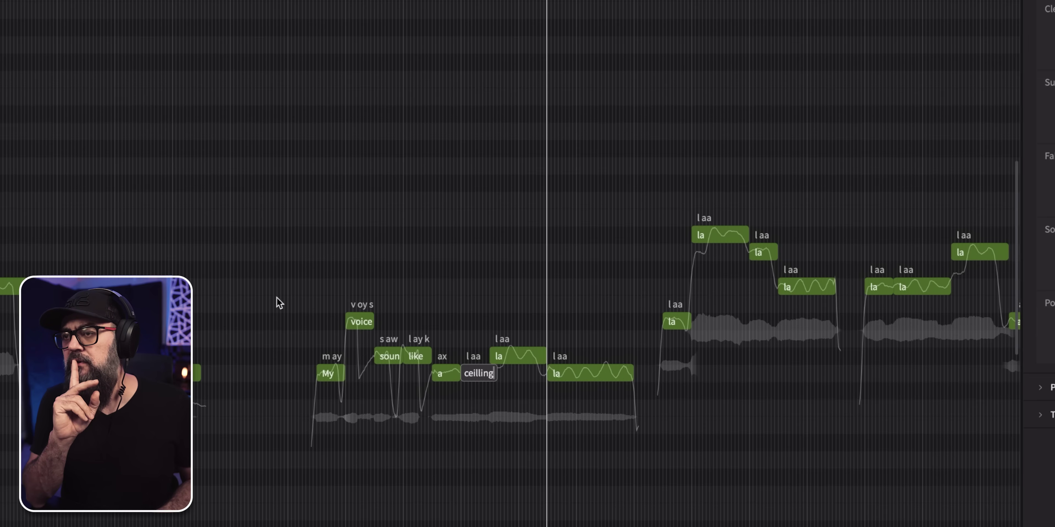
text(ng)
key(Tab)
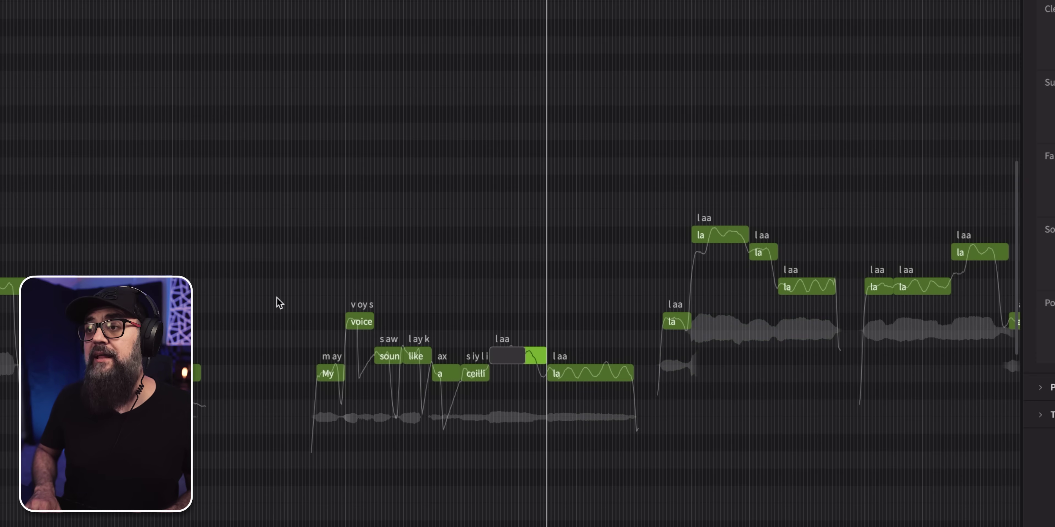
text(+)
key(Return)
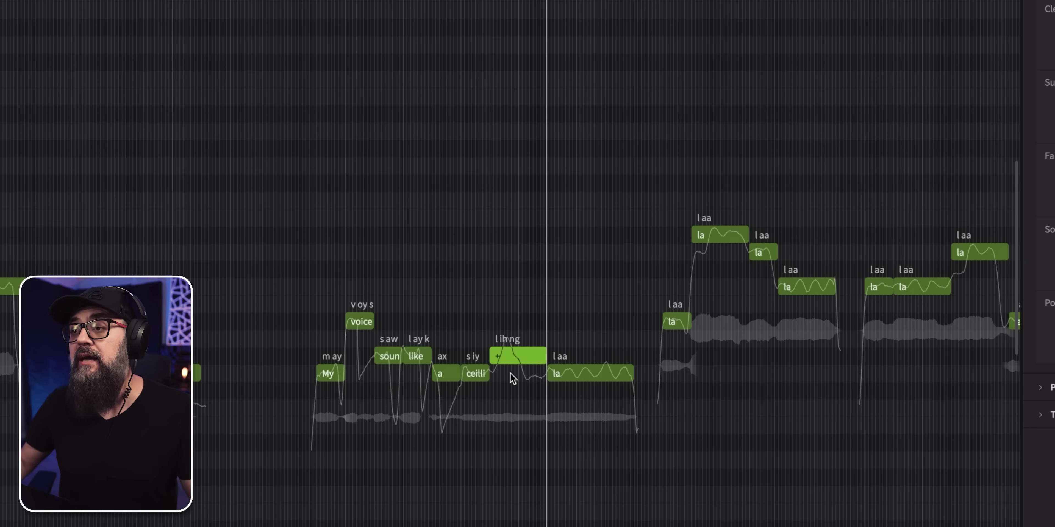
double_click(574, 375)
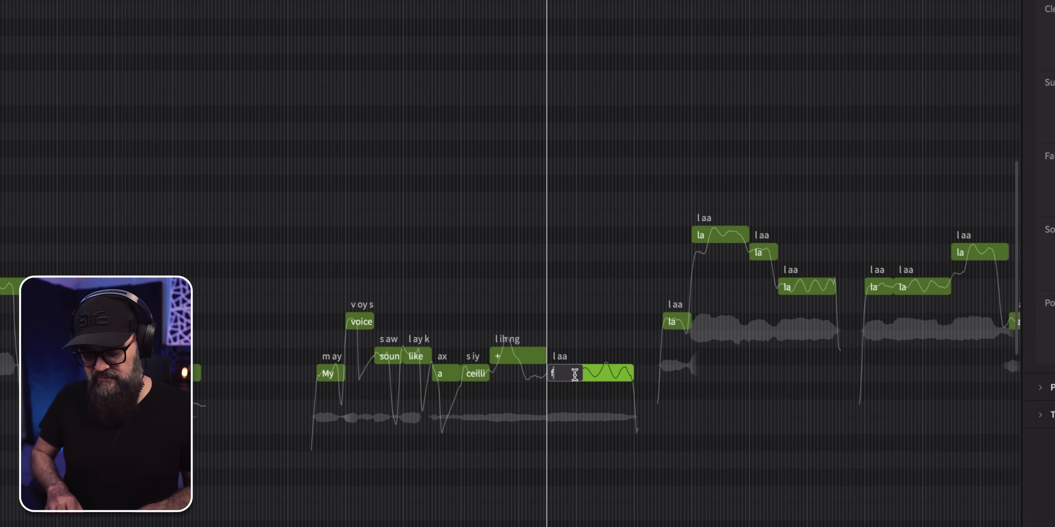
text(fan)
key(Return)
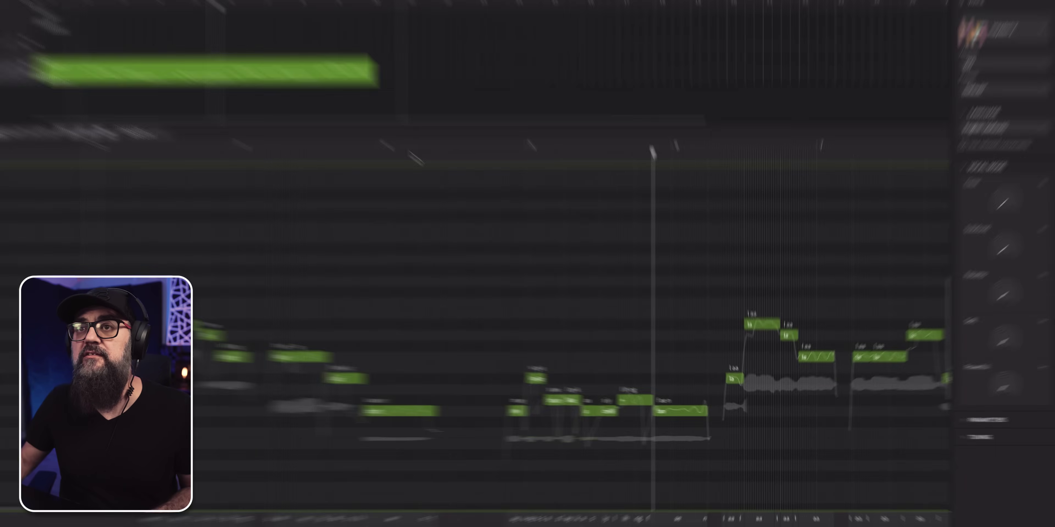
click(193, 180)
key(space)
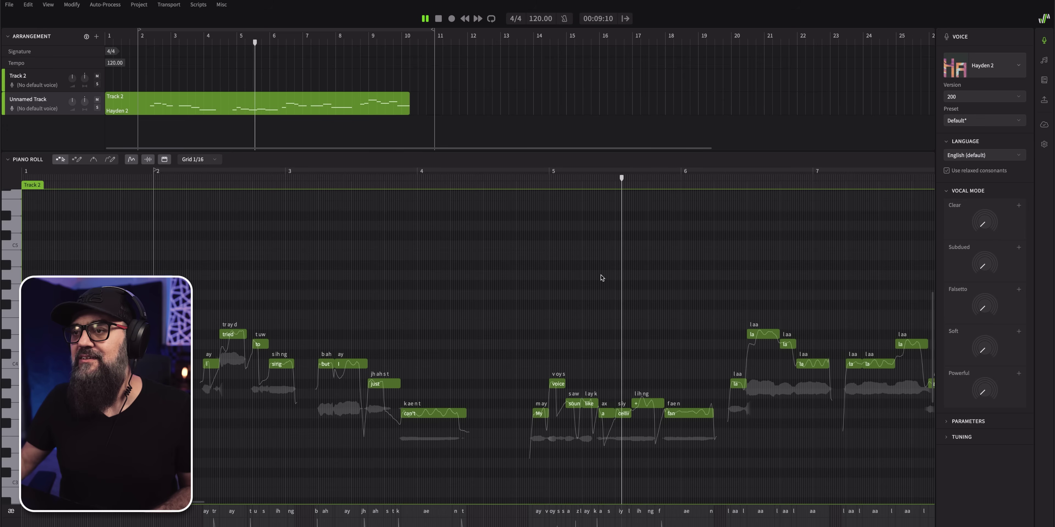
key(space)
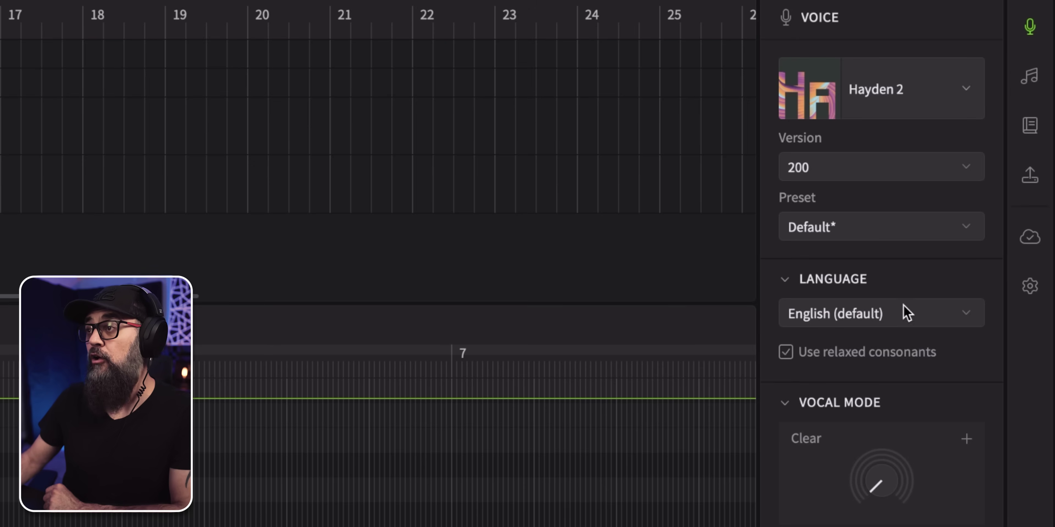
Step: Try Spanish as the singing language, then set it back to English
click(902, 318)
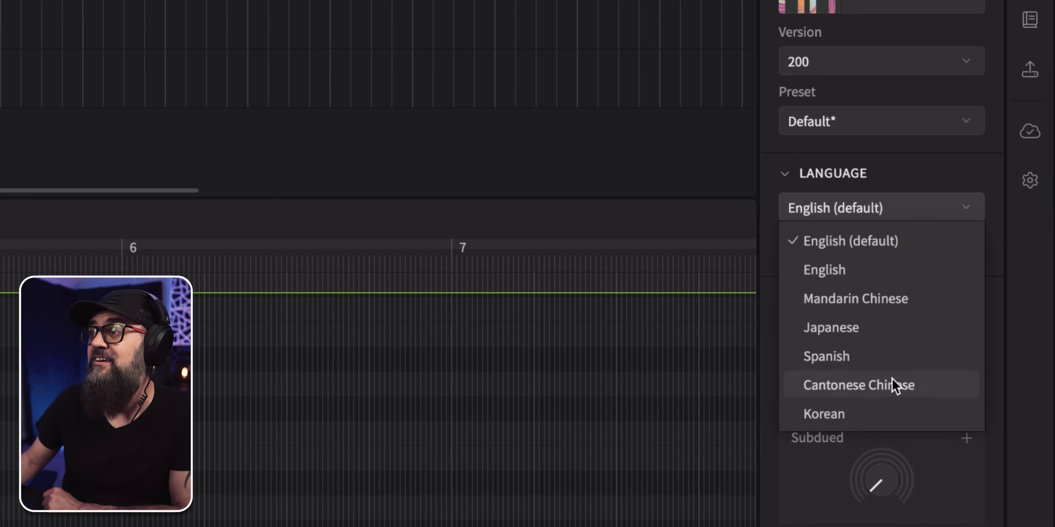
click(860, 356)
click(846, 213)
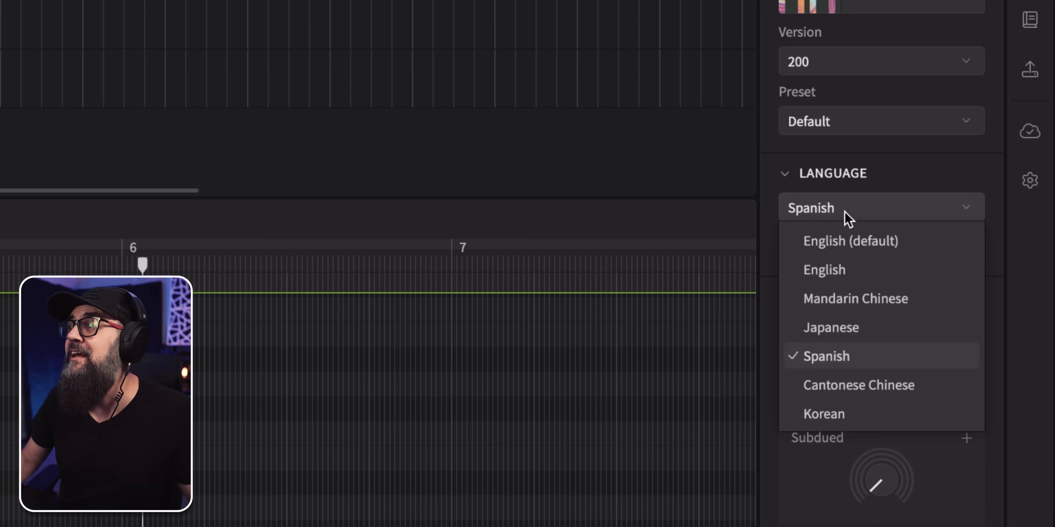
click(840, 278)
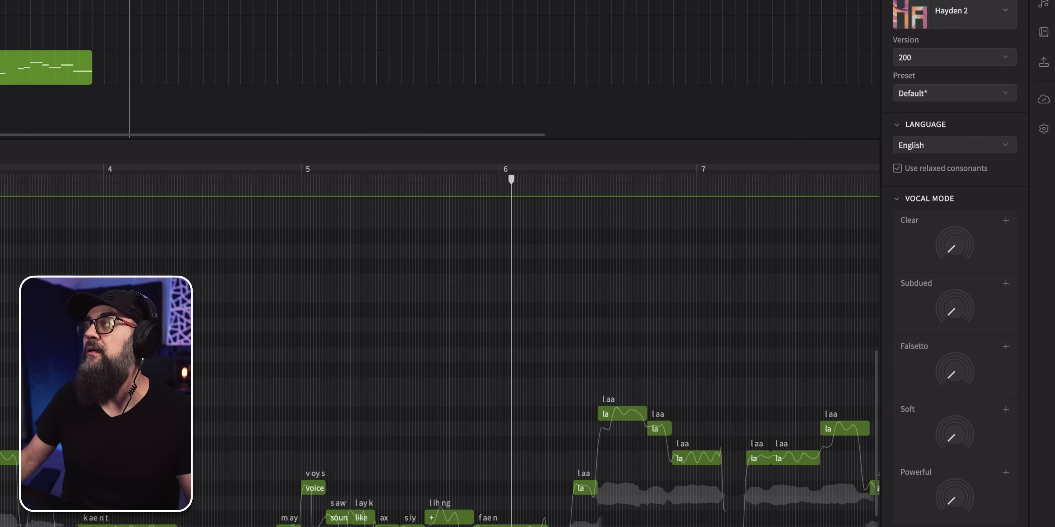
Step: Audition Natalie 2 as the singer, then settle on Felicia 2
click(966, 11)
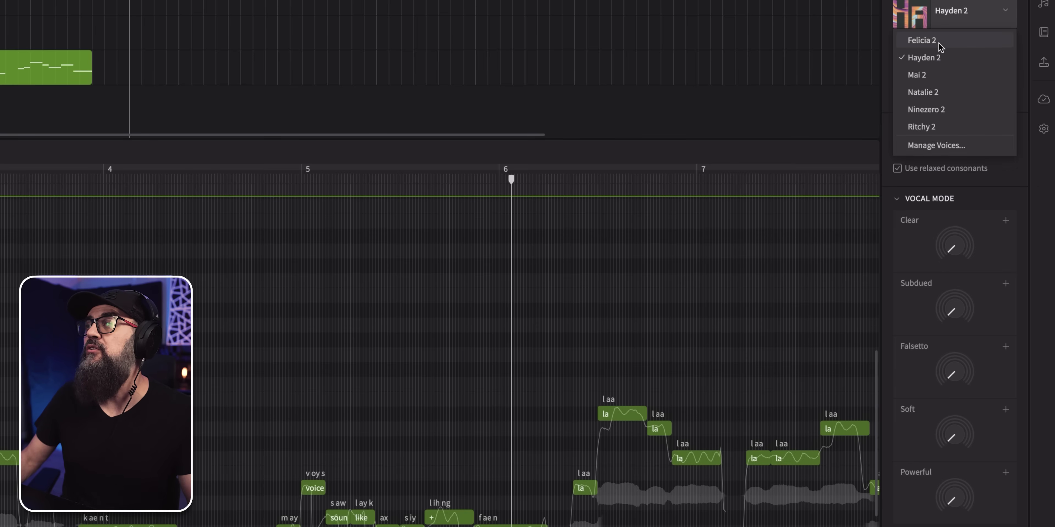
click(938, 95)
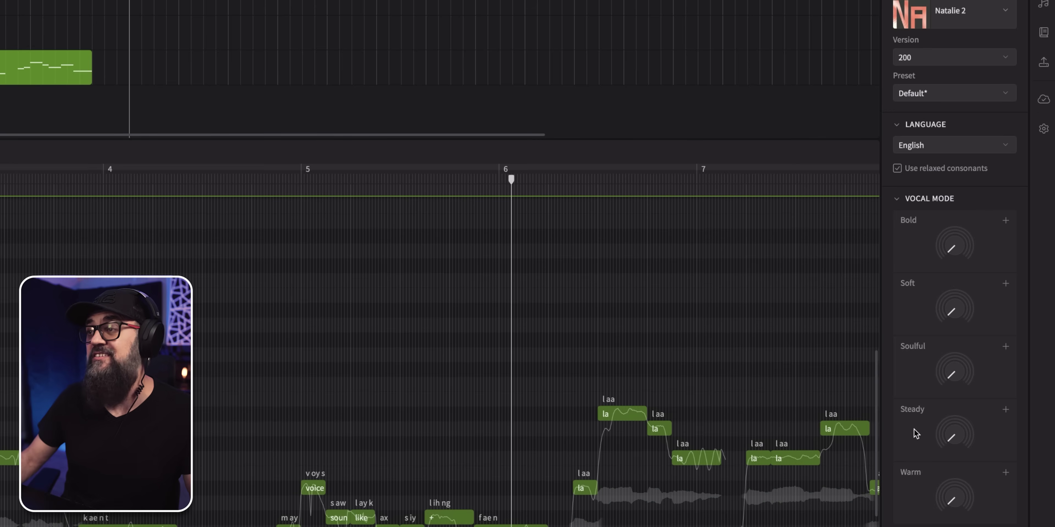
click(951, 16)
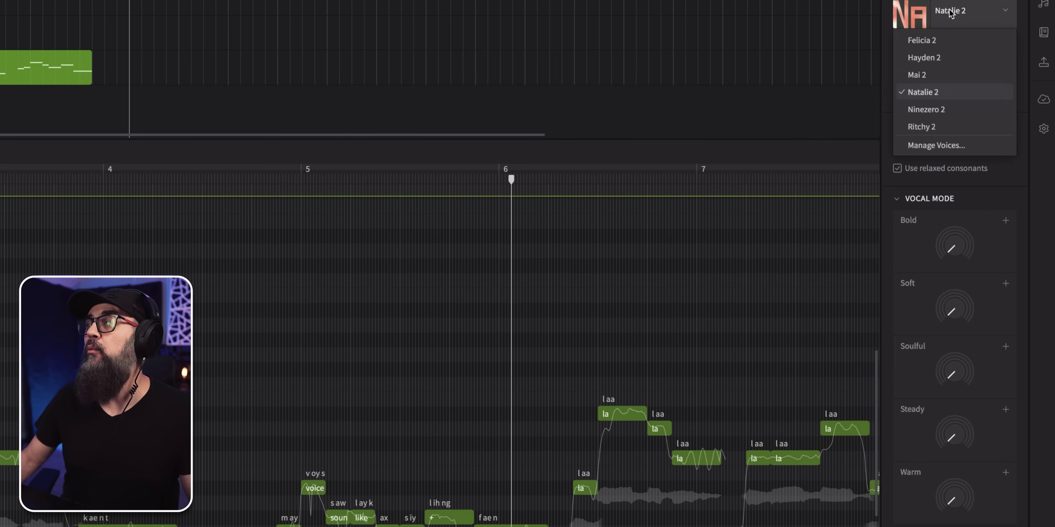
click(940, 41)
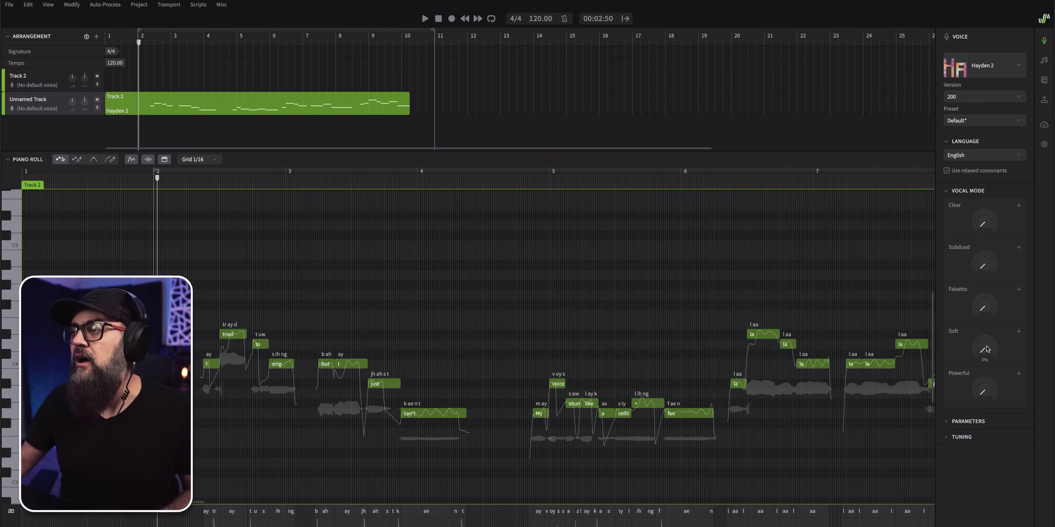
Step: Audition the Soft vocal mode at up to 85%, then set Powerful to 100% and play
drag(985, 352, 983, 318)
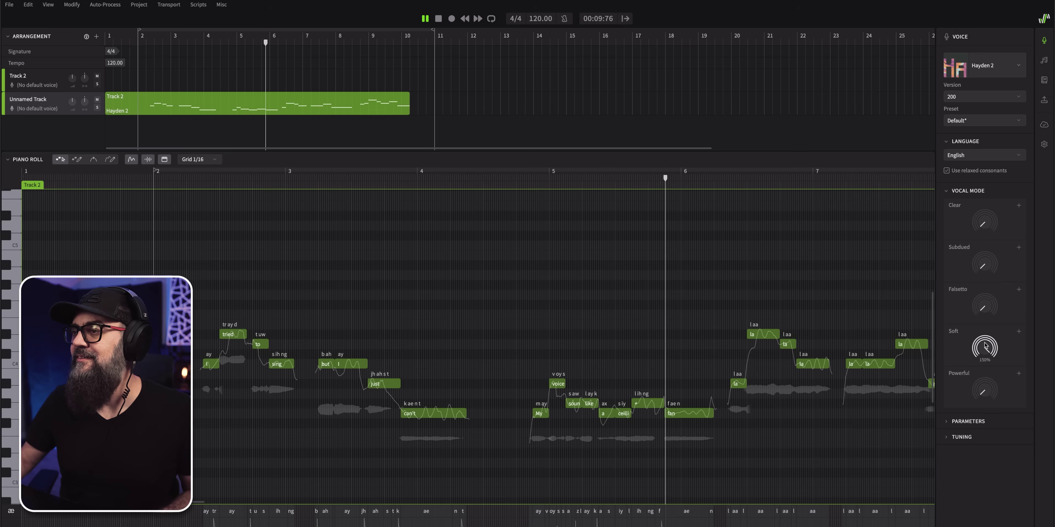
key(space)
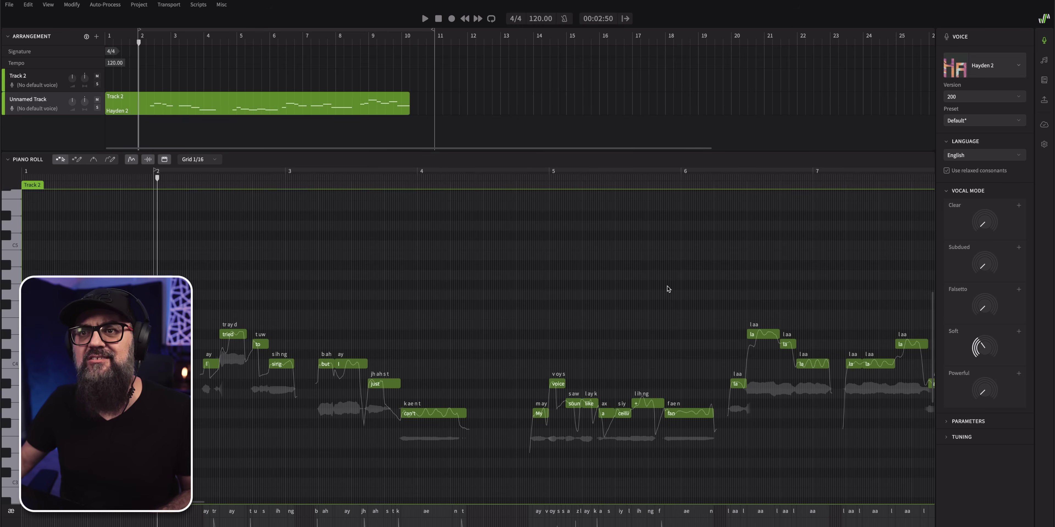
key(space)
mouse_move(983, 353)
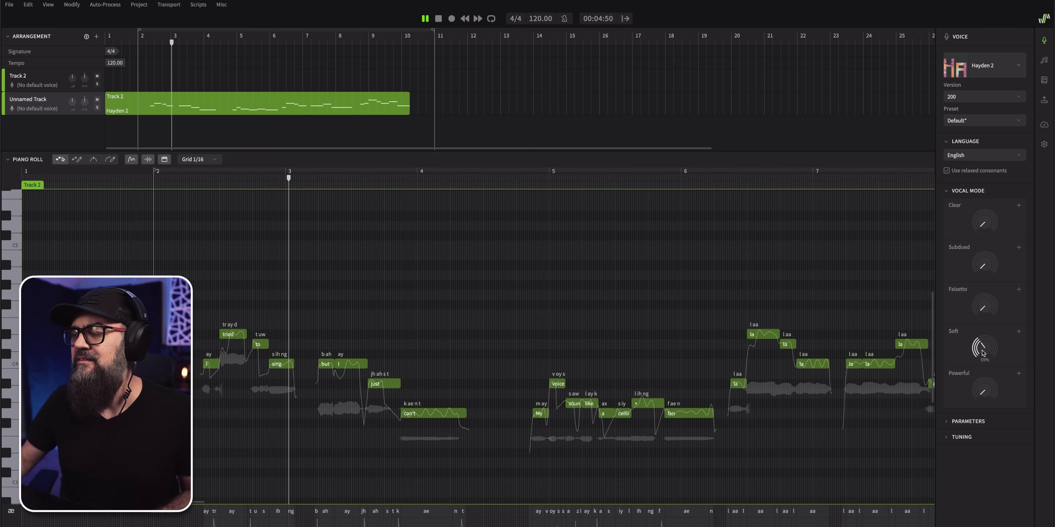
drag(983, 353, 983, 347)
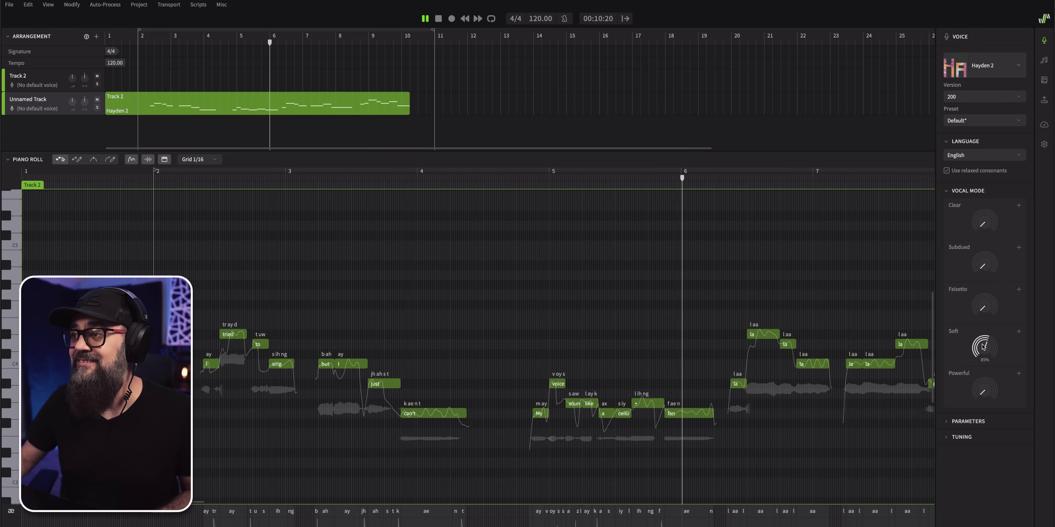
key(space)
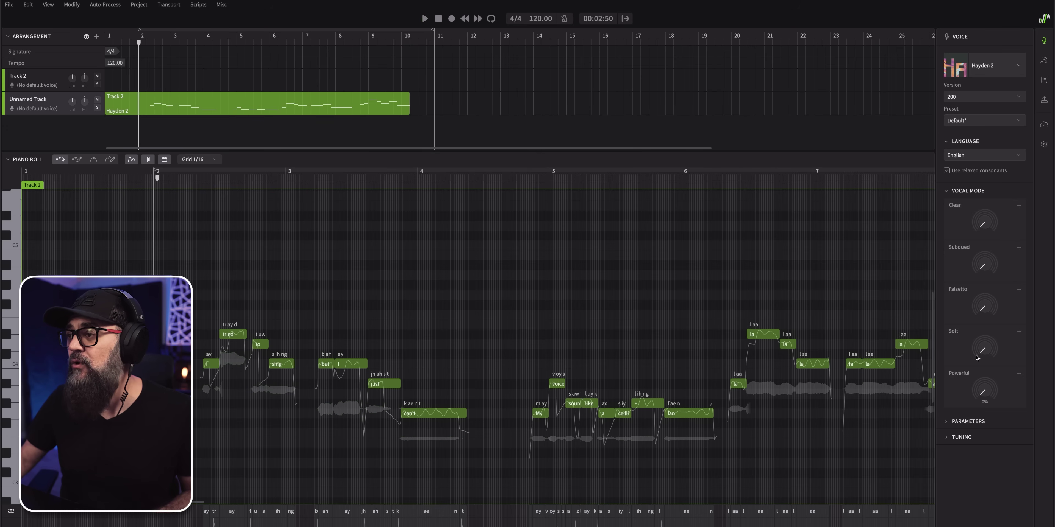
drag(978, 372, 976, 367)
key(space)
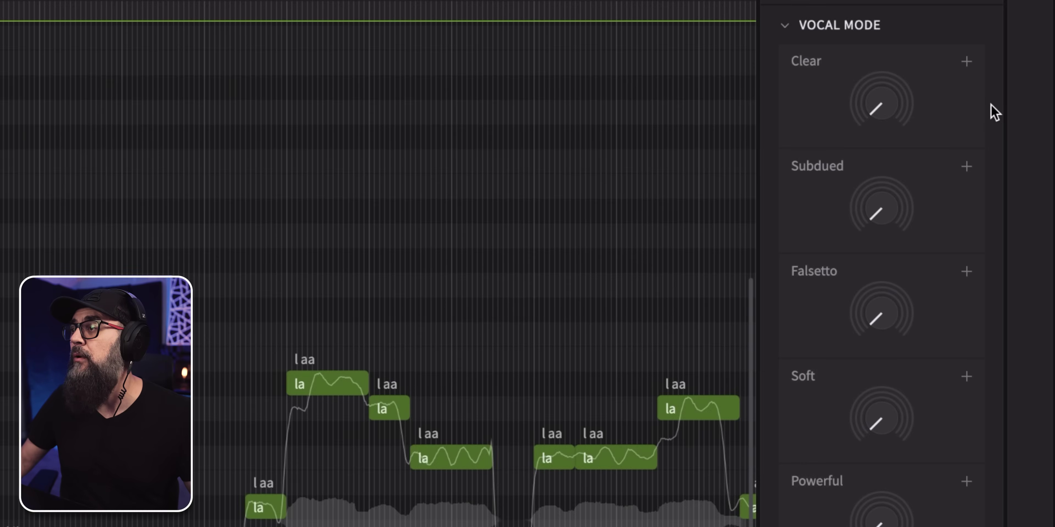
Step: Expand Clear into Pitch, Timbre and Pronun amounts and raise Breathiness to 0.440
click(967, 63)
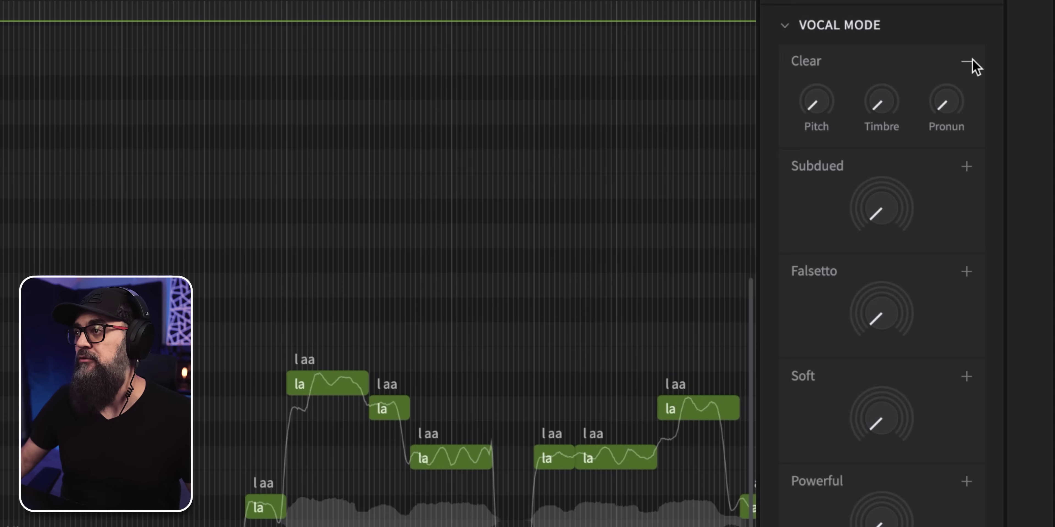
click(847, 252)
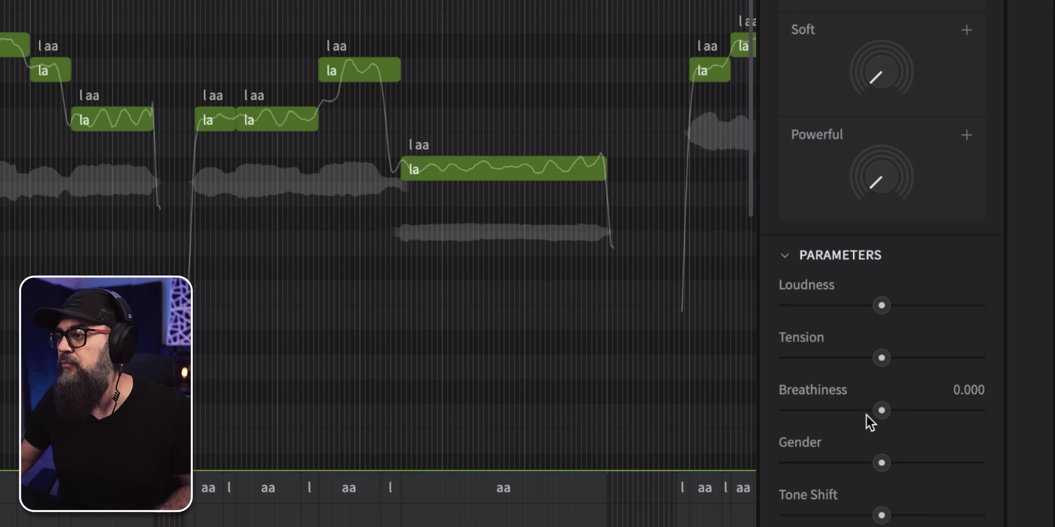
drag(870, 422, 876, 422)
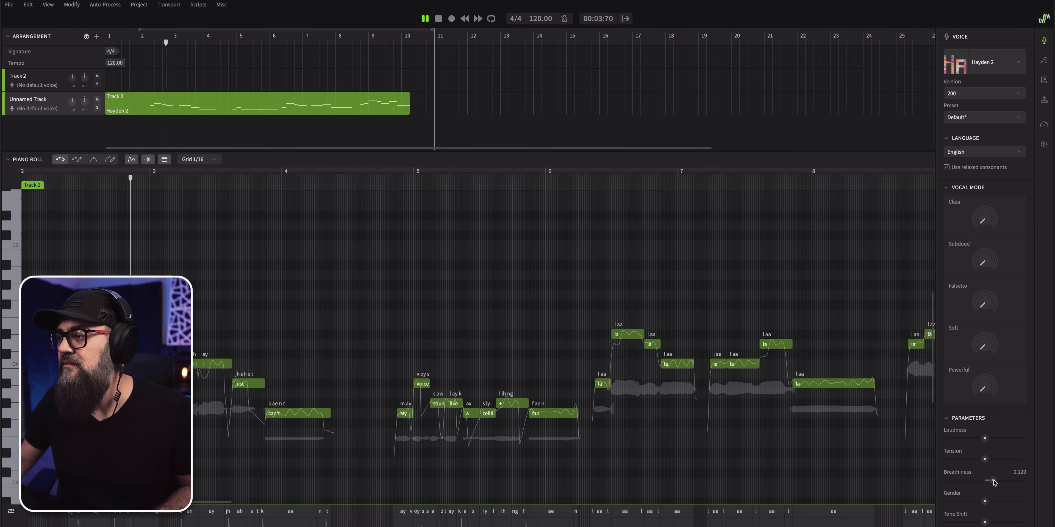
drag(999, 482, 1002, 483)
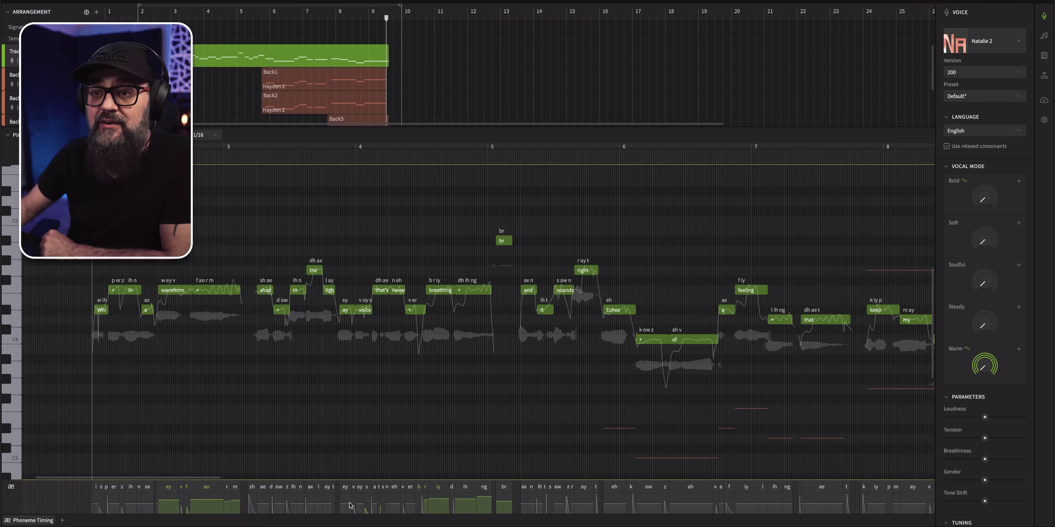
Step: Zoom in horizontally on the piano roll around the 'shadows' to 'breathing' phrase
scroll(319, 506, up, 3)
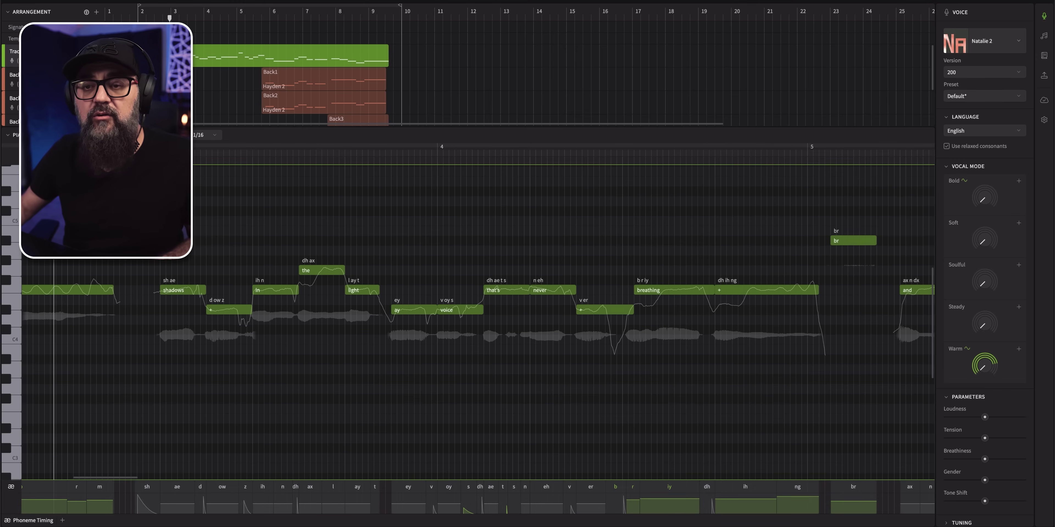
Step: Lower the 'sh' phoneme strength at the start of 'shadows' and play it back
key(space)
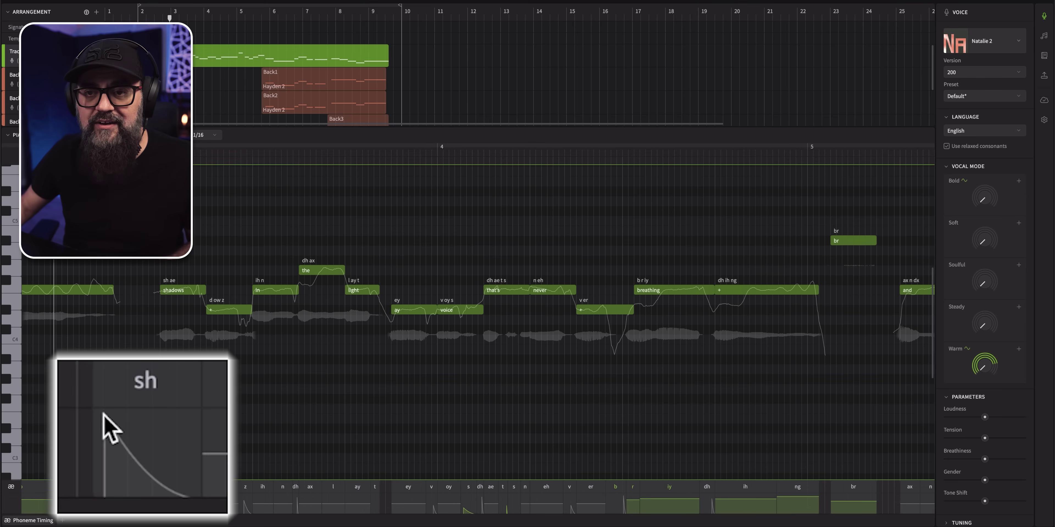
drag(104, 415, 104, 435)
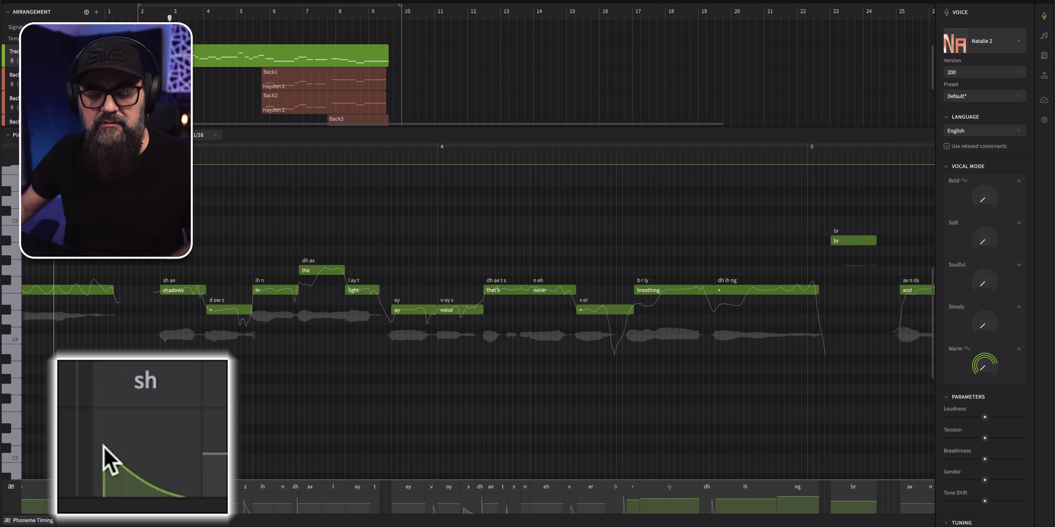
key(space)
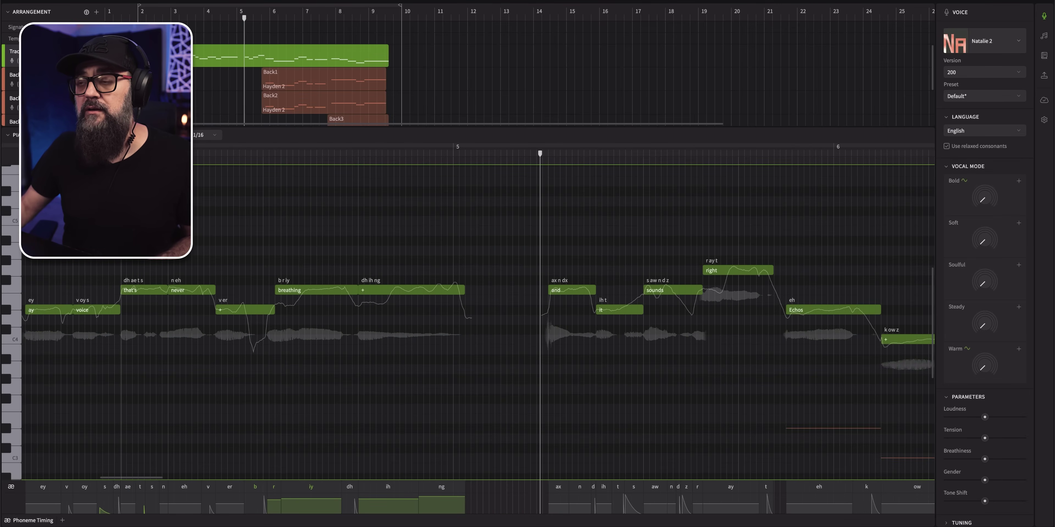
key(space)
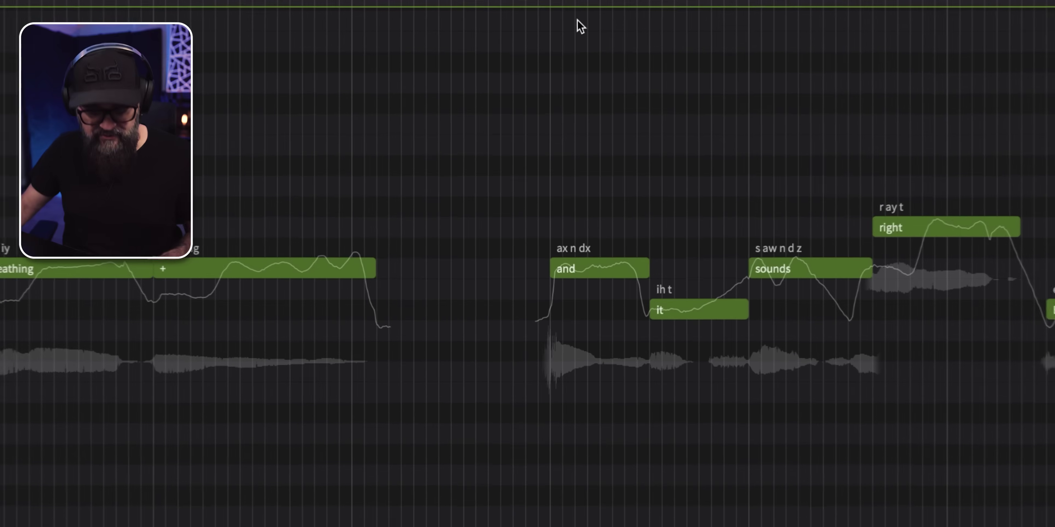
Step: Bring back the 'br' breath note before 'and'
key(ctrl+v)
click(462, 169)
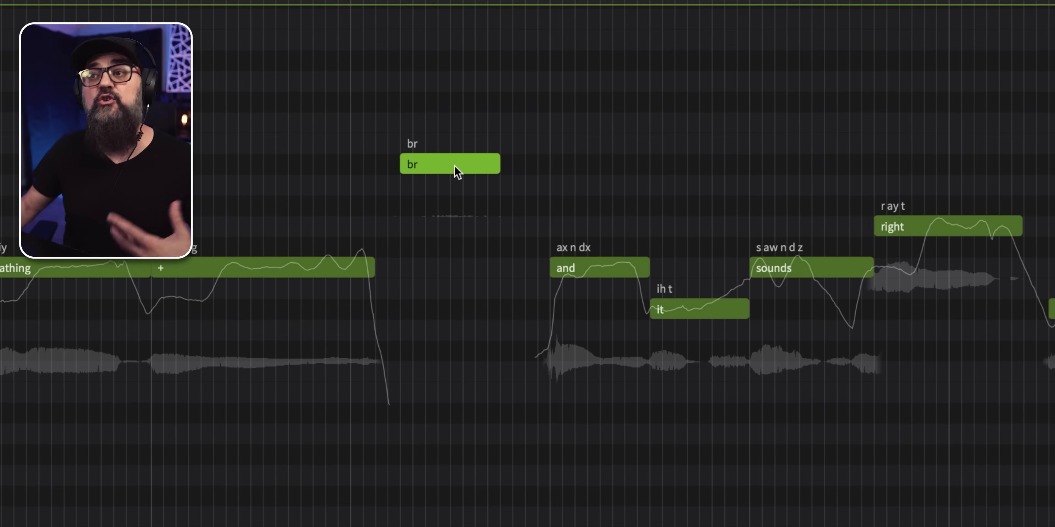
click(553, 170)
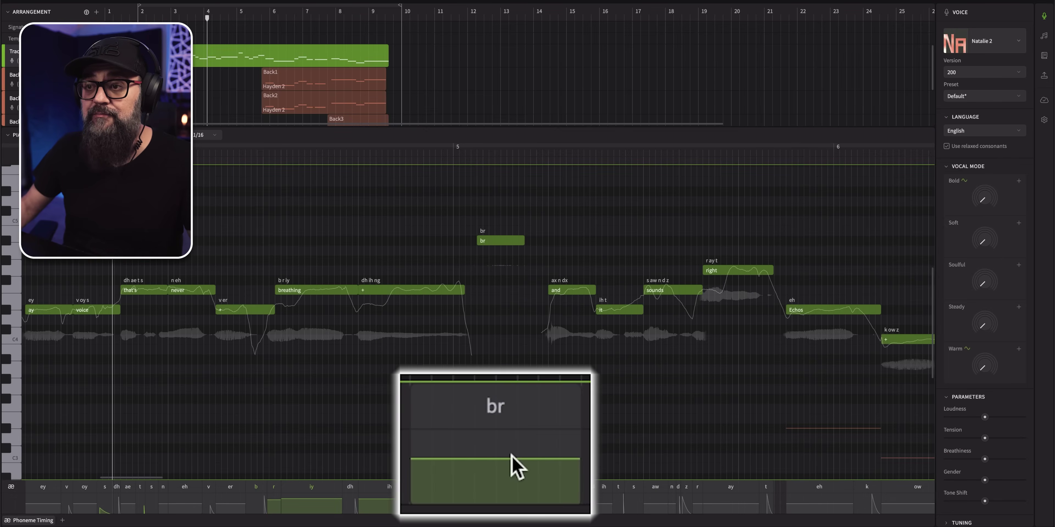
Step: Tune the breath's phoneme strength down, up, then slightly down, auditioning each change
drag(517, 466, 516, 483)
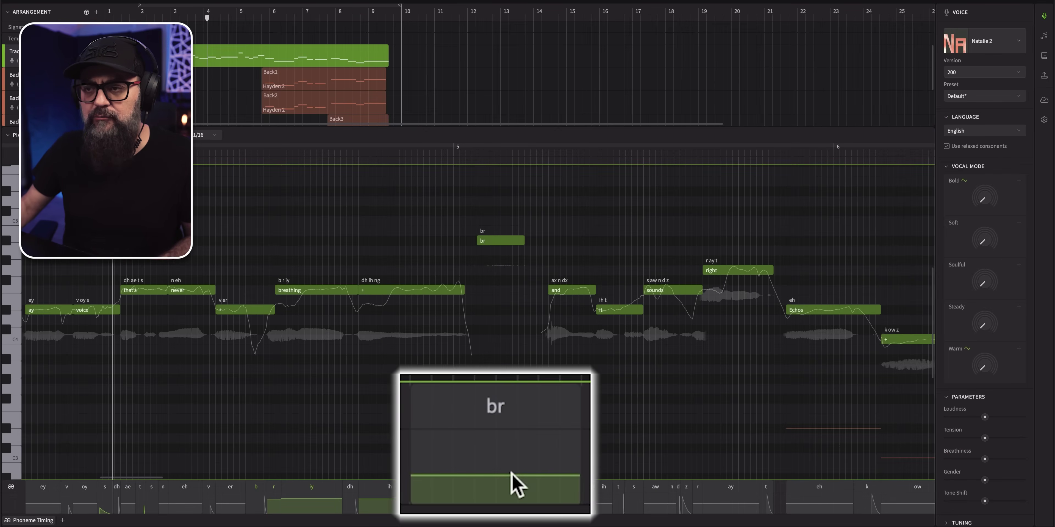
key(space)
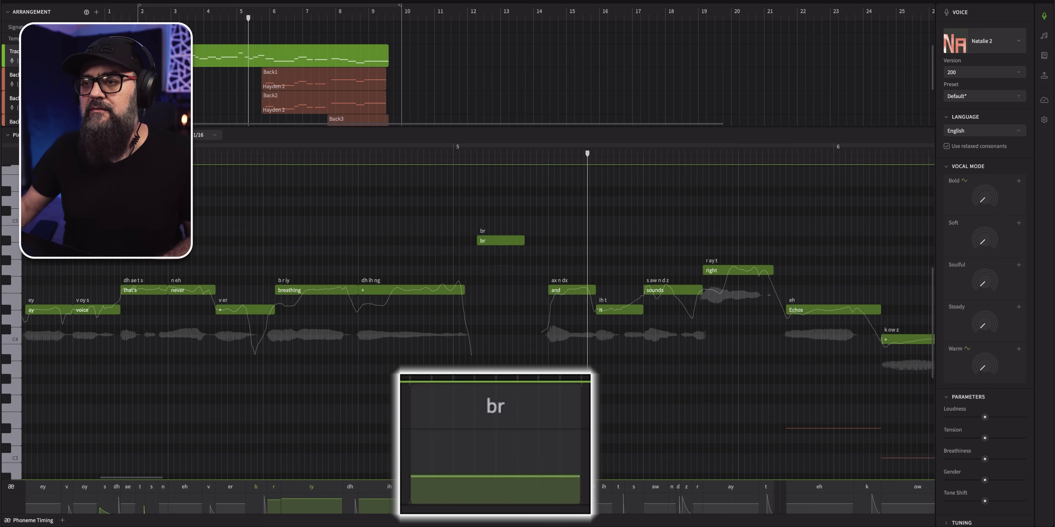
key(space)
drag(485, 477, 484, 454)
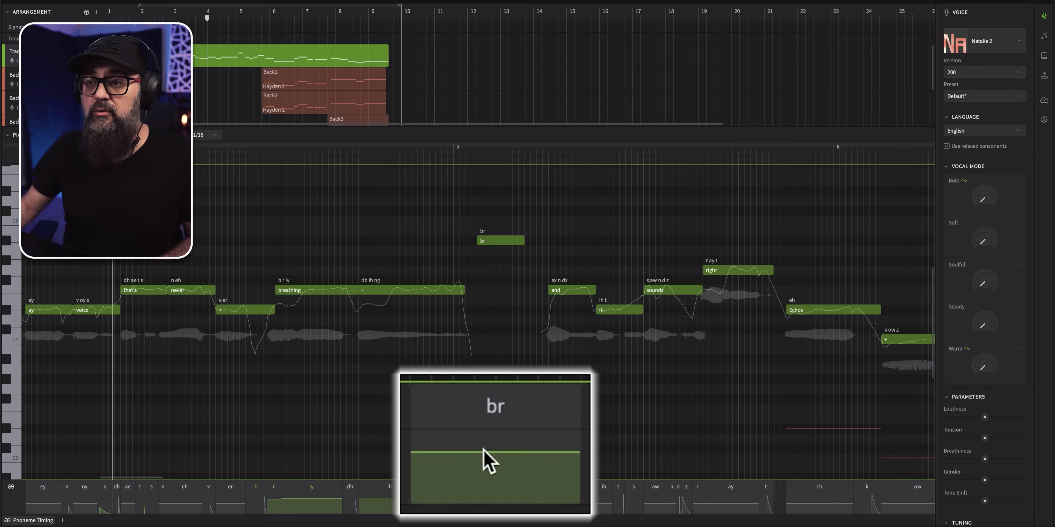
key(space)
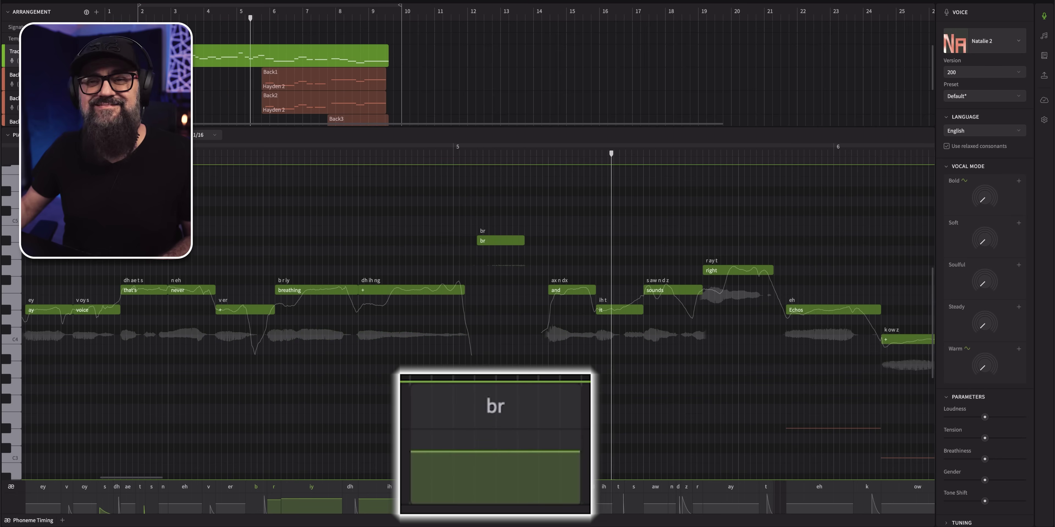
key(space)
drag(493, 448, 493, 464)
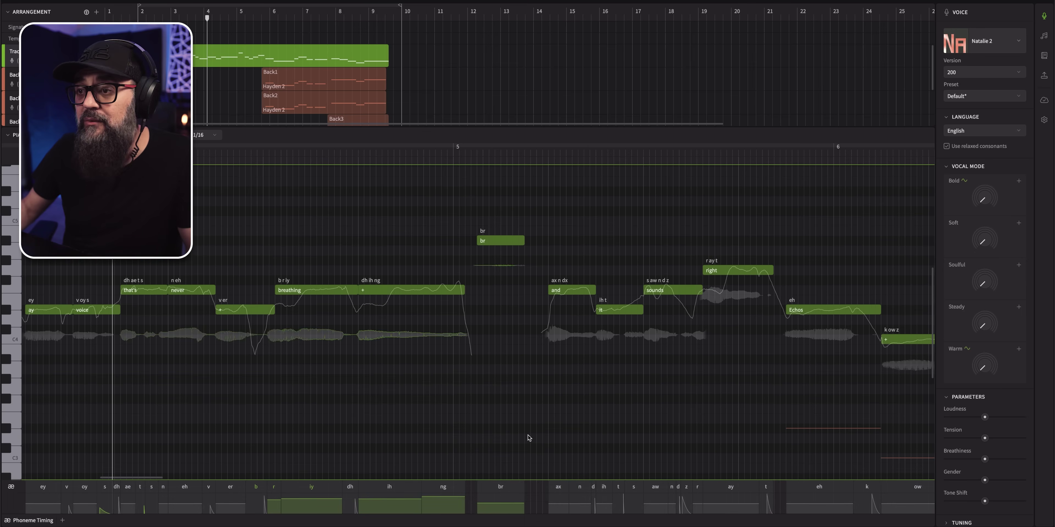
key(f)
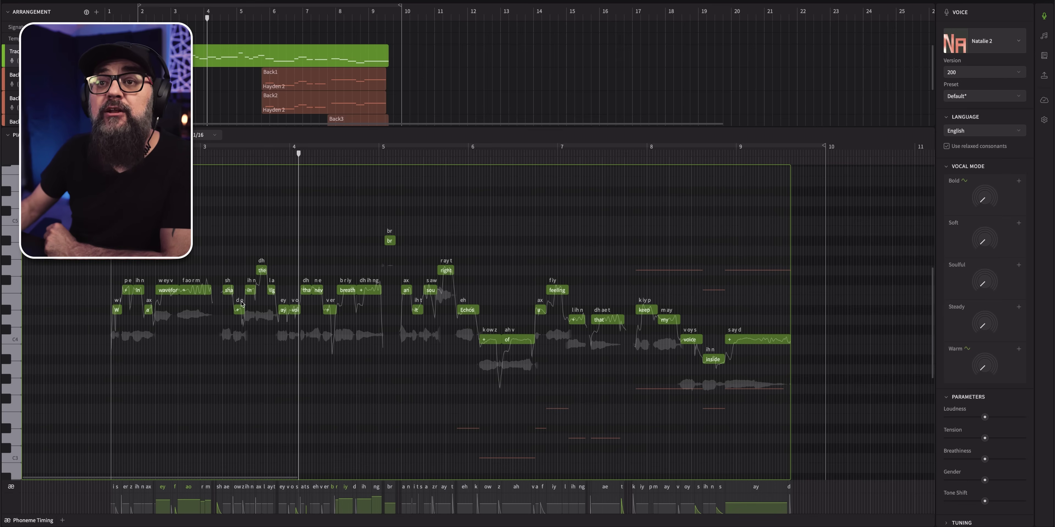
Step: Add a parameter lane below the notes showing the Warm vocal mode curve with Loudness
click(371, 291)
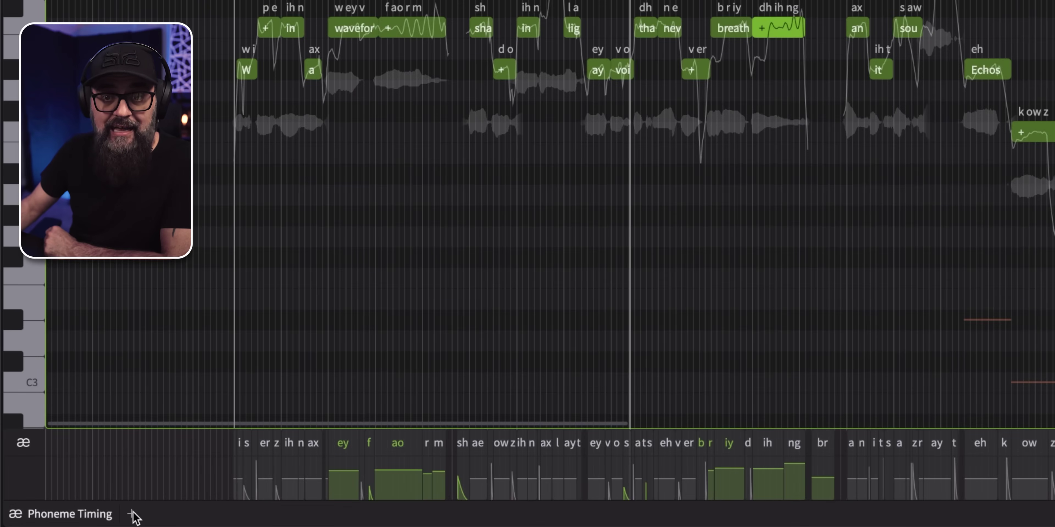
click(132, 512)
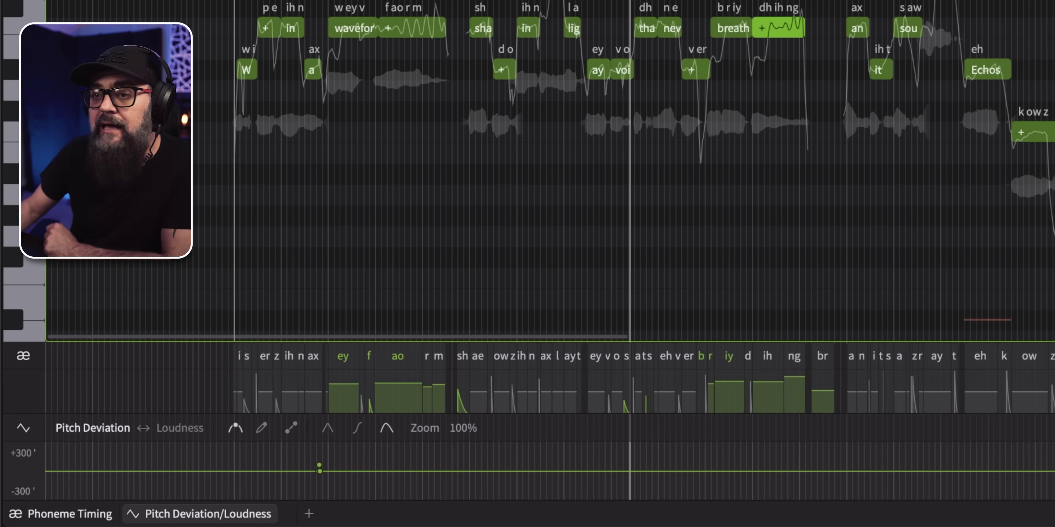
click(81, 429)
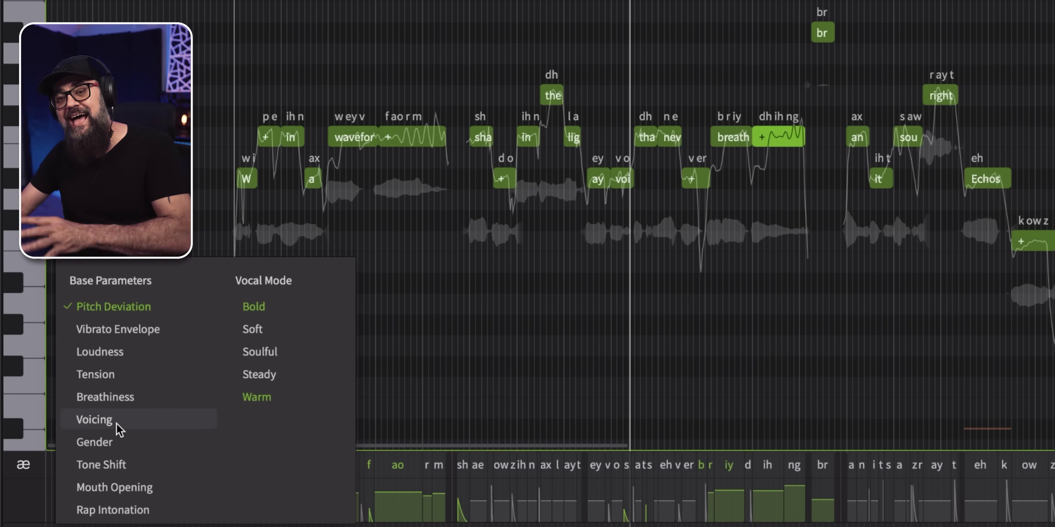
click(276, 307)
click(275, 399)
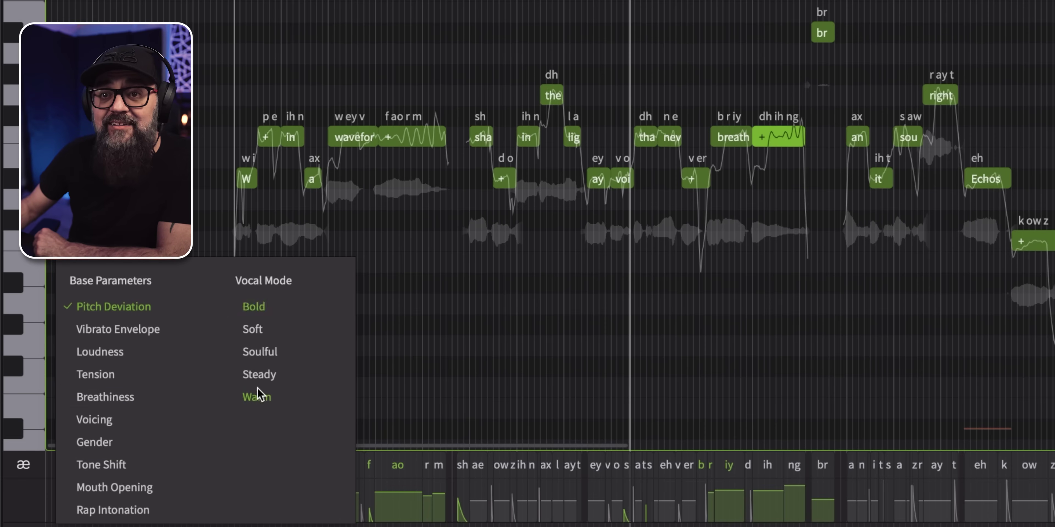
click(257, 397)
click(258, 399)
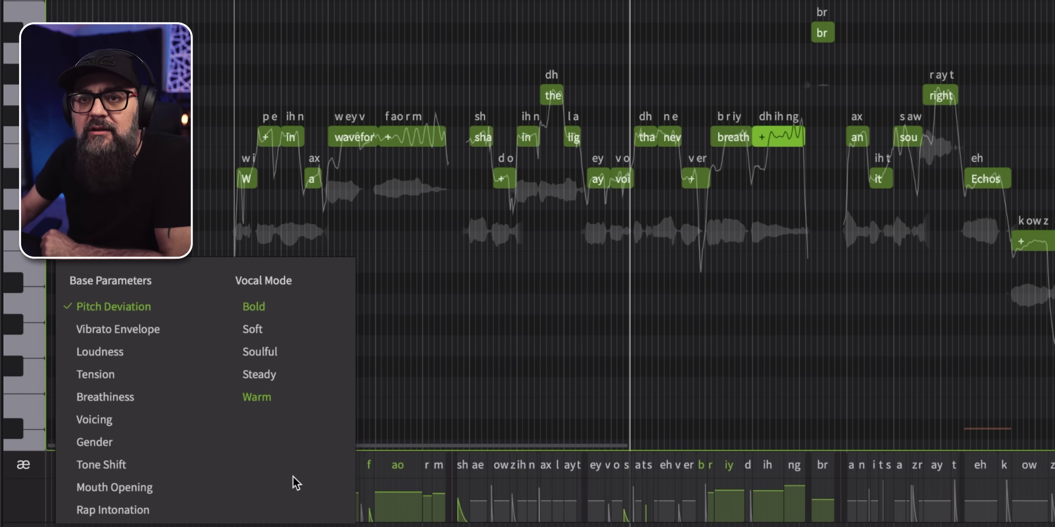
click(459, 506)
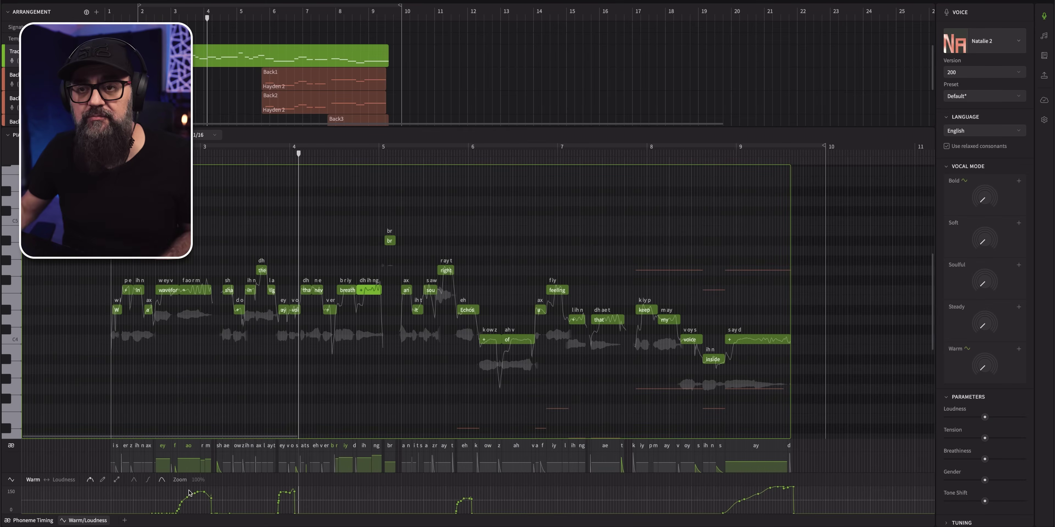
Step: Draw a rising Warm curve under the long held final note while listening
scroll(176, 491, up, 5)
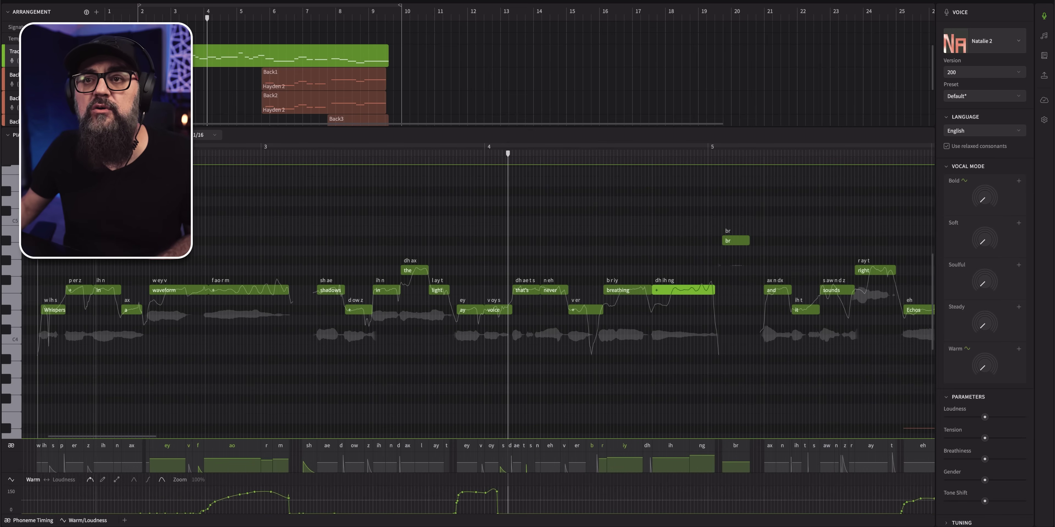
key(space)
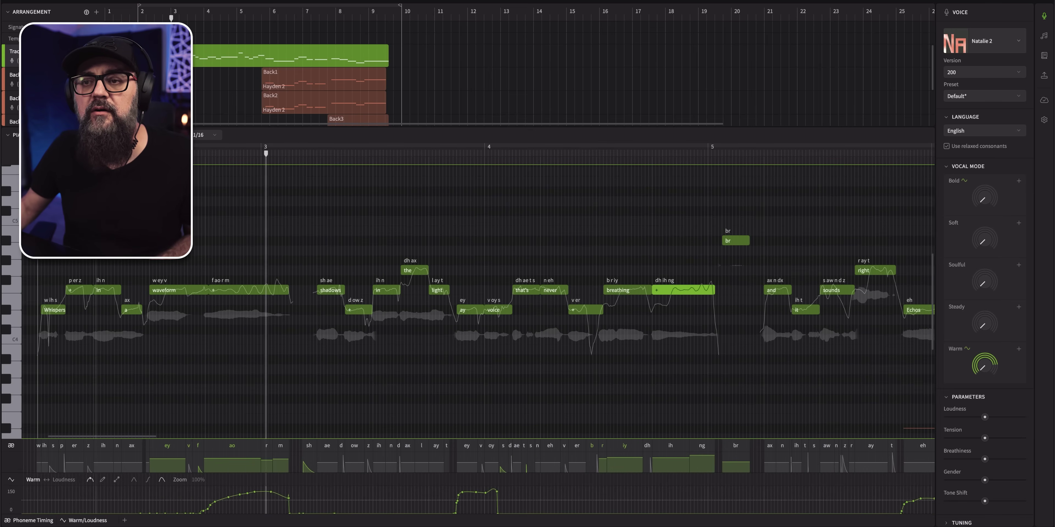
key(space)
key(ctrl+z)
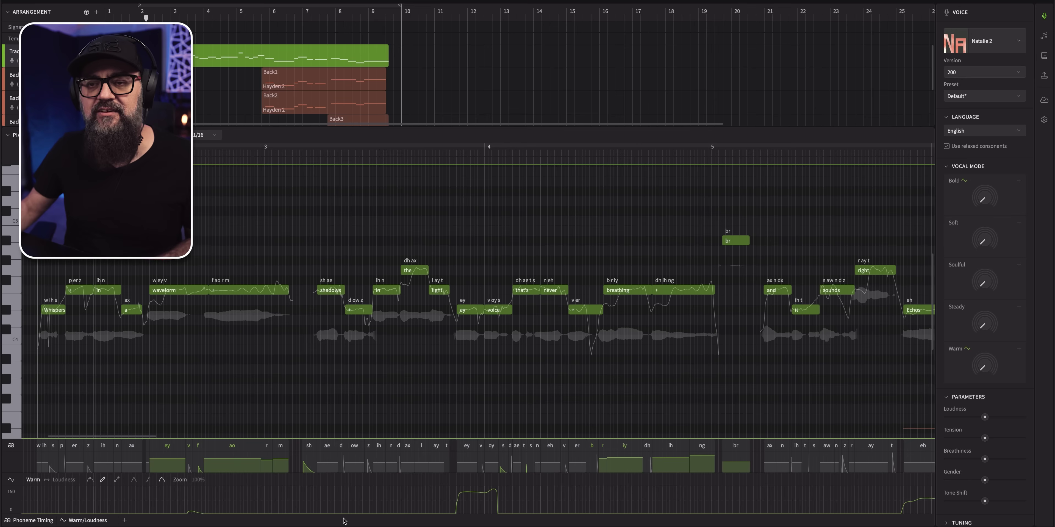
key(space)
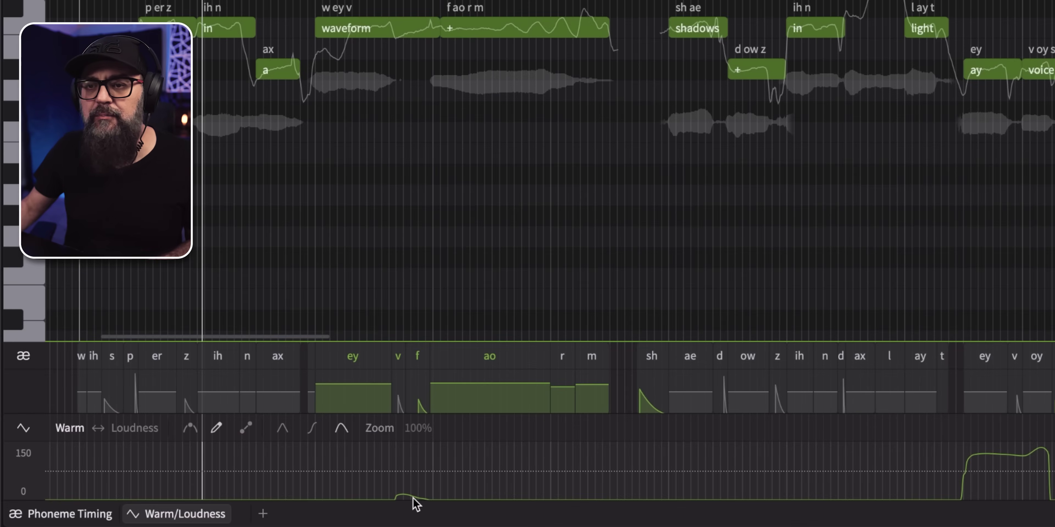
drag(496, 477, 578, 471)
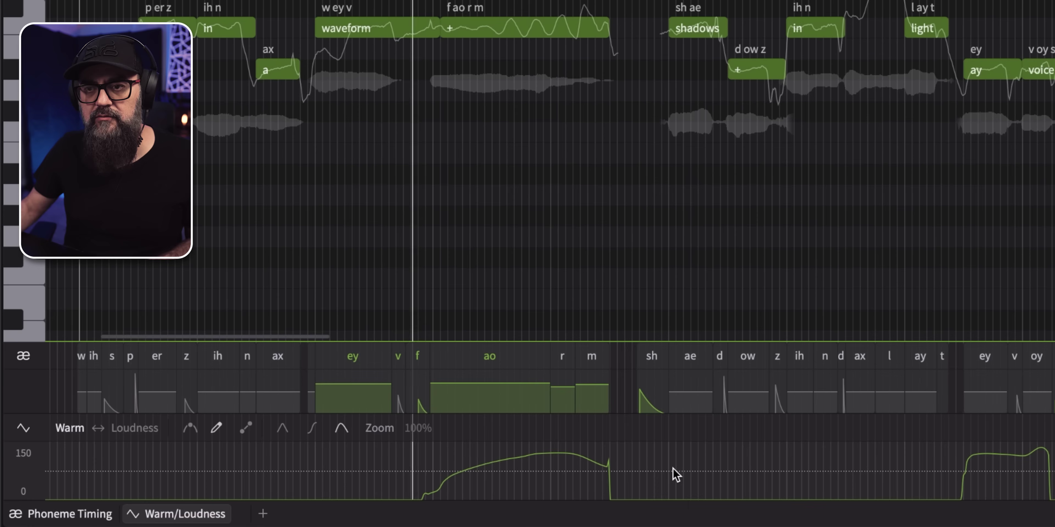
key(space)
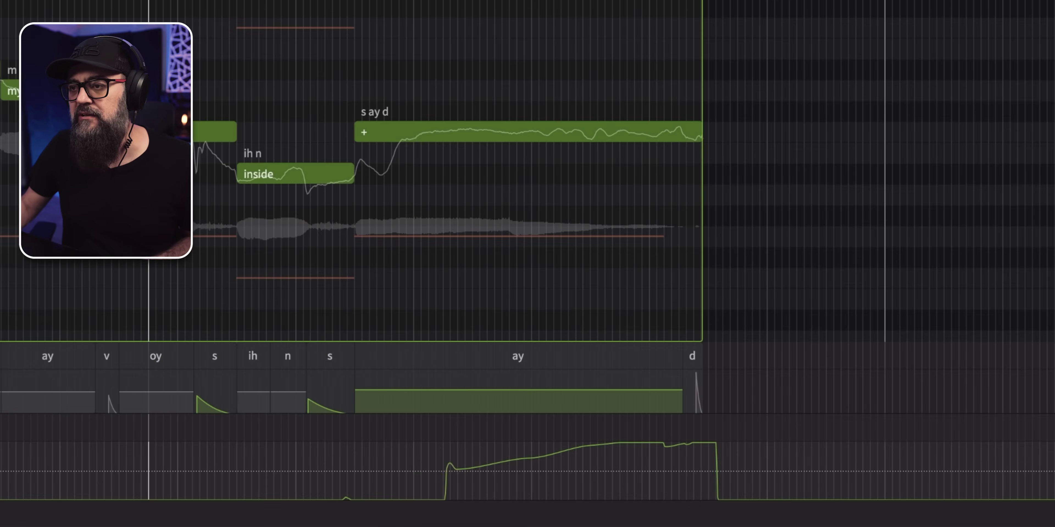
Step: Compare the final word with and without the Warm ramp, then keep the ramp
key(ctrl+z)
key(space)
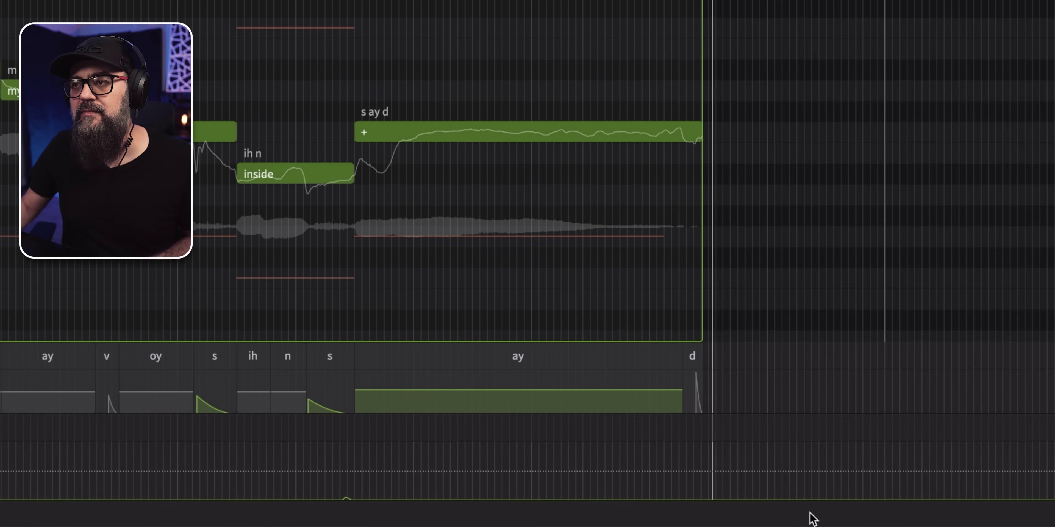
key(space)
key(ctrl+y)
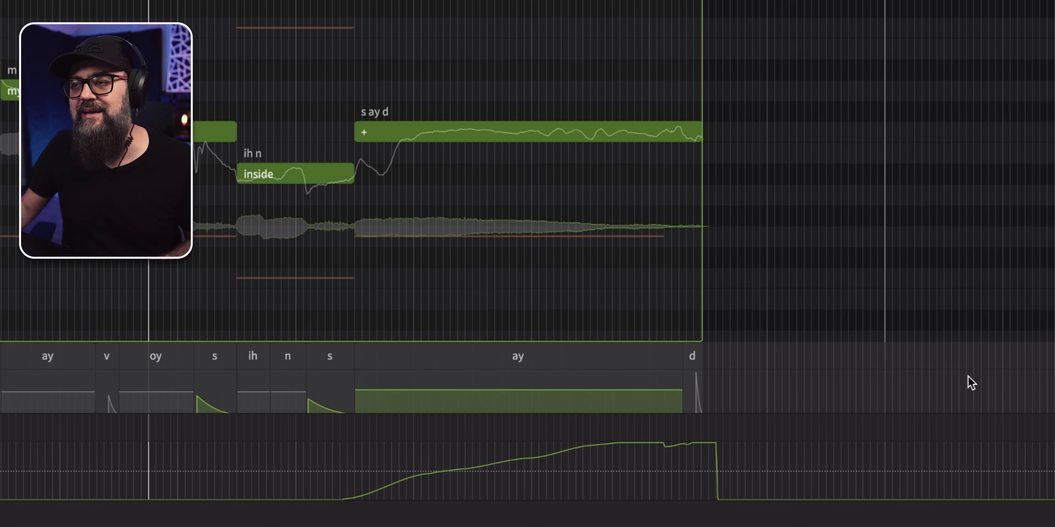
key(space)
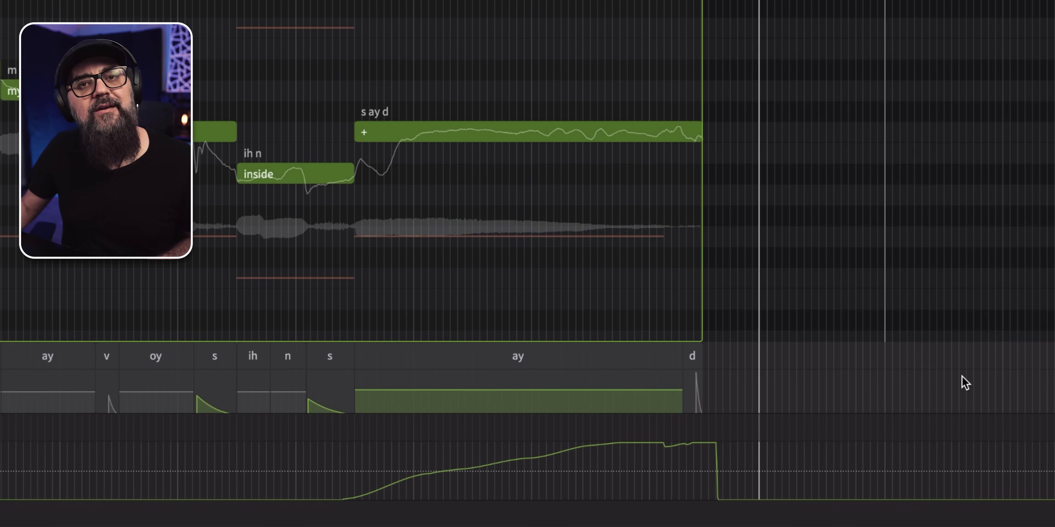
key(space)
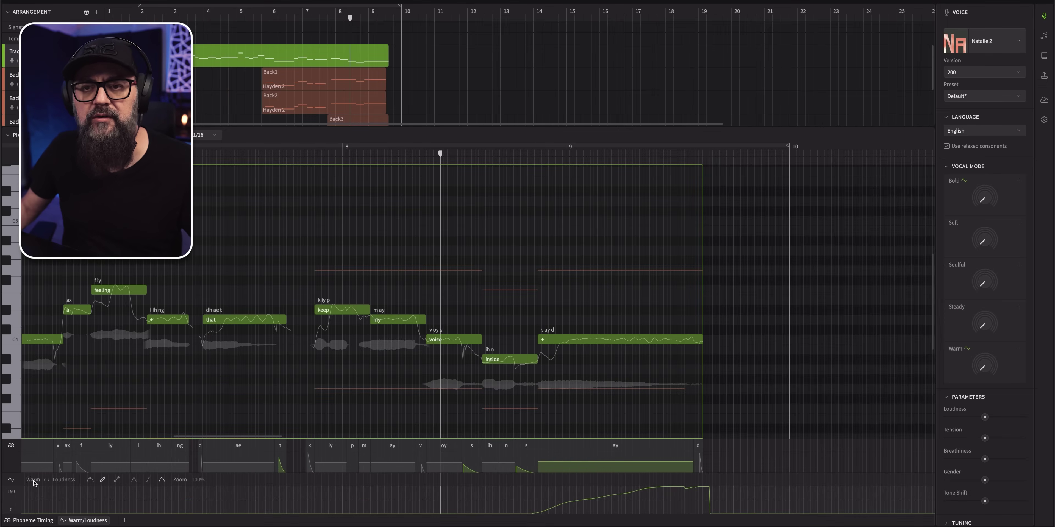
Step: Switch the parameter lane to Bold and listen to the Bold boost on 'it sounds right'
click(33, 481)
click(121, 371)
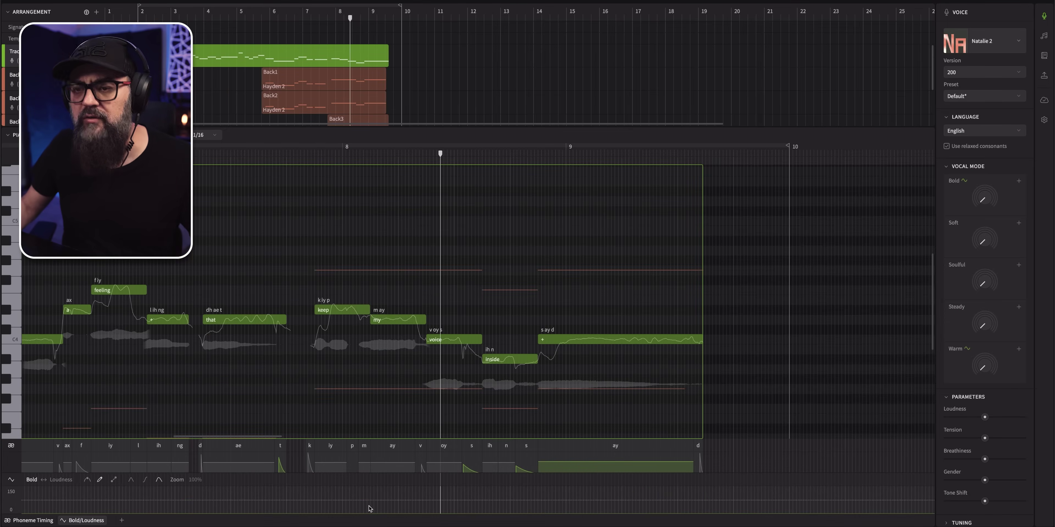
scroll(391, 484, left, 10)
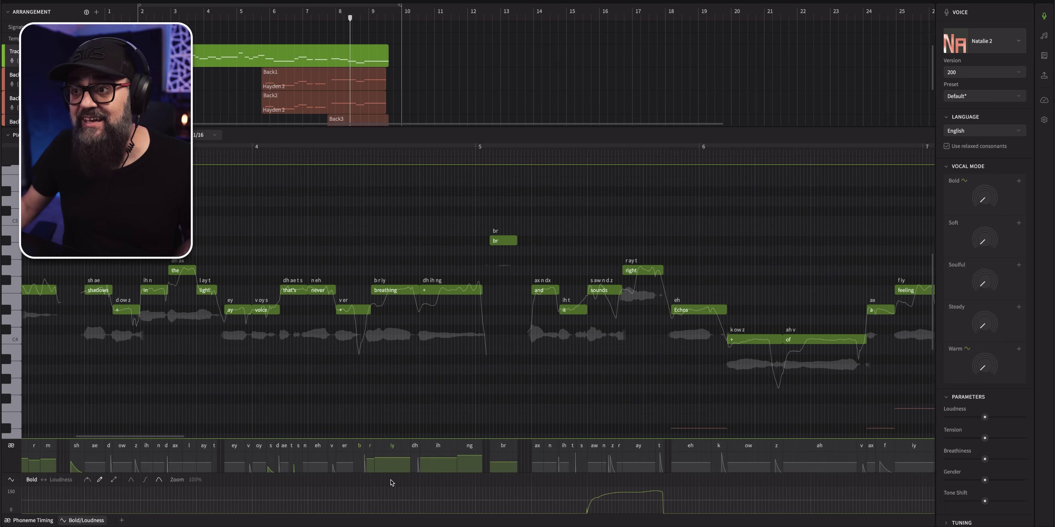
scroll(391, 483, right, 4)
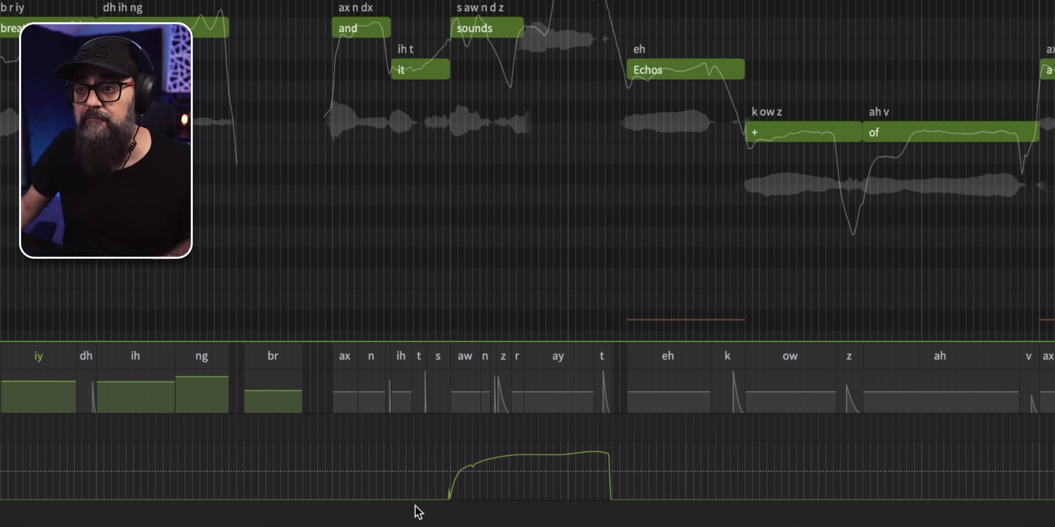
key(ctrl+z)
key(space)
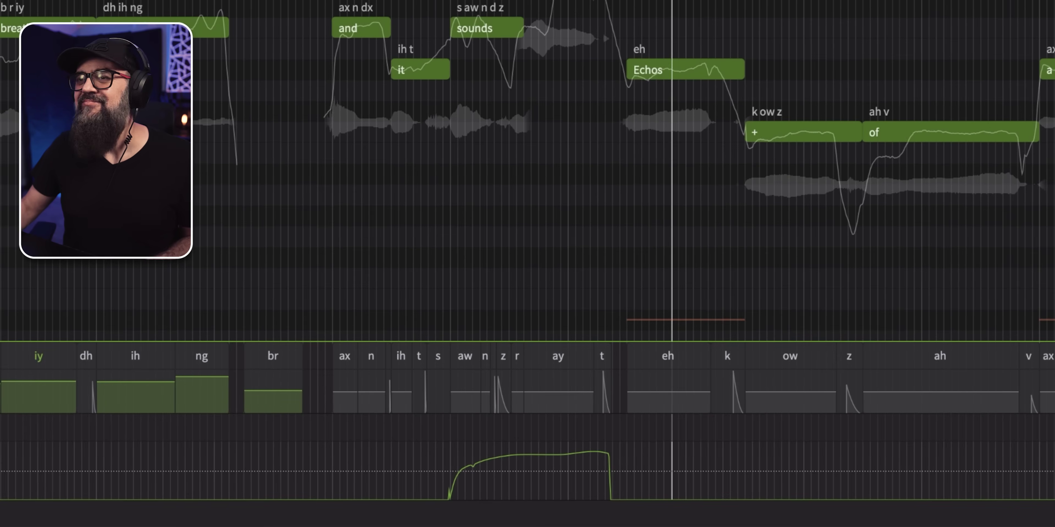
key(space)
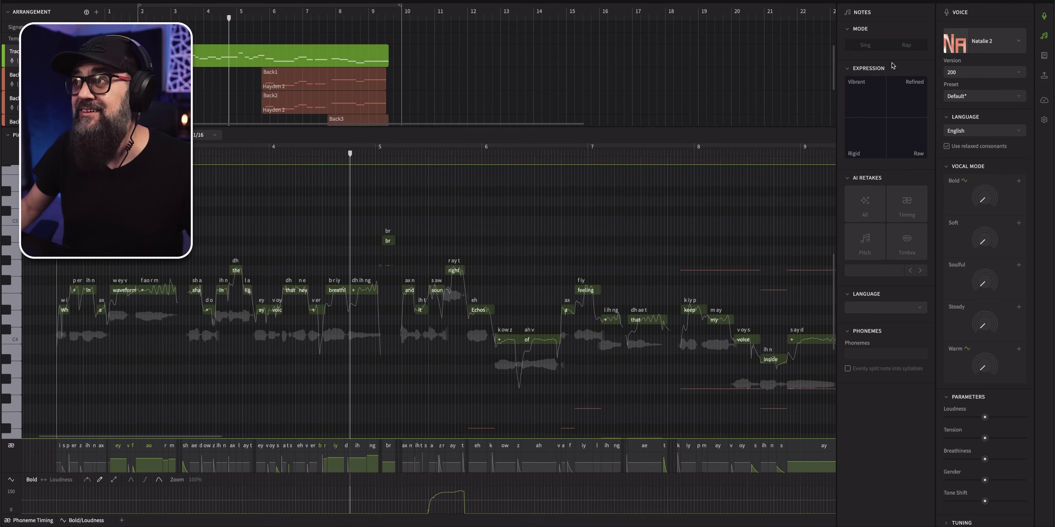
Step: Close the Voice panel so the Notes panel fills the sidebar
click(1043, 18)
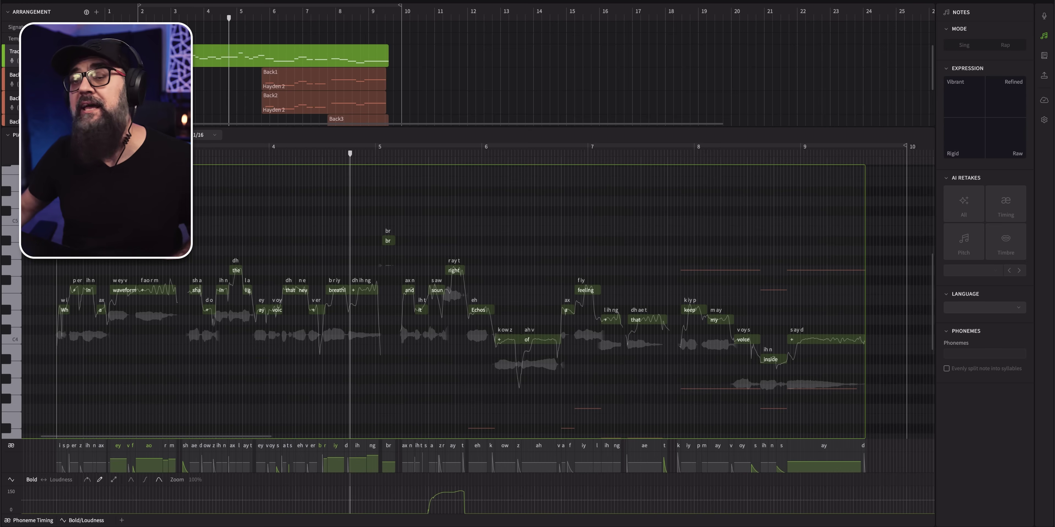
scroll(498, 246, left, 3)
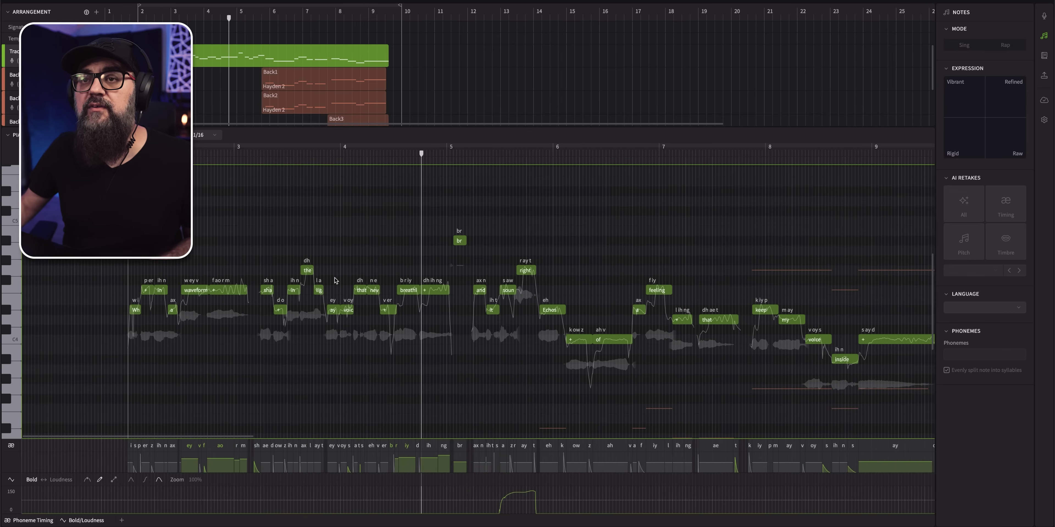
click(226, 290)
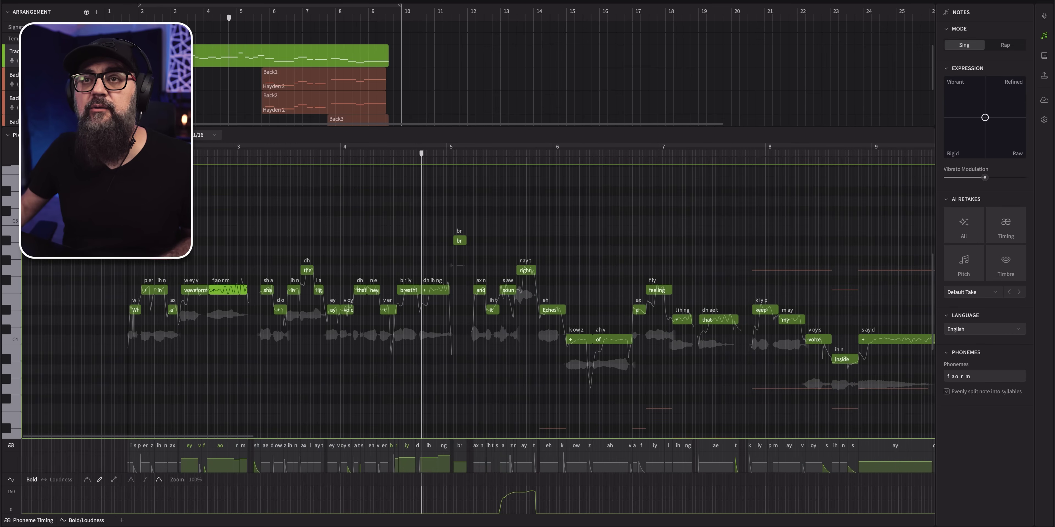
key(space)
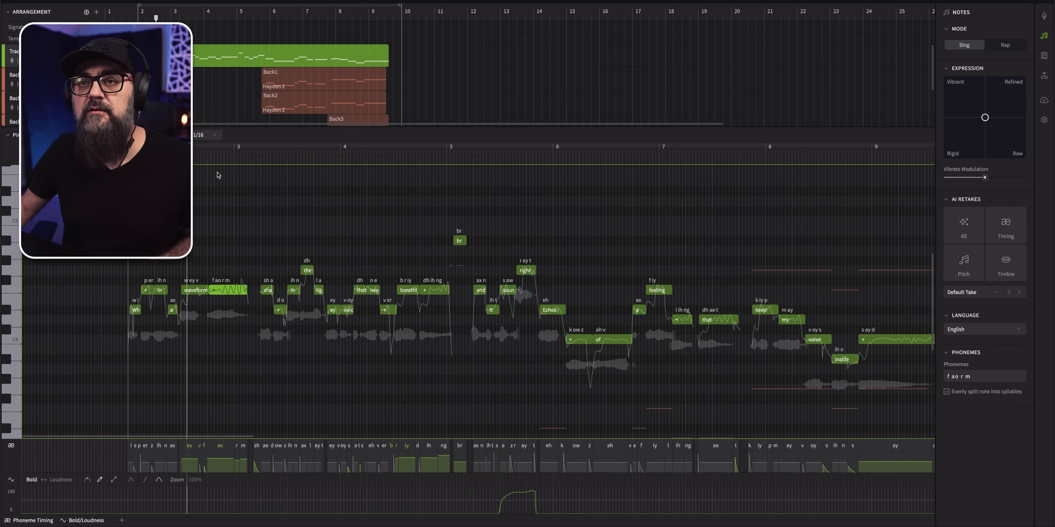
key(space)
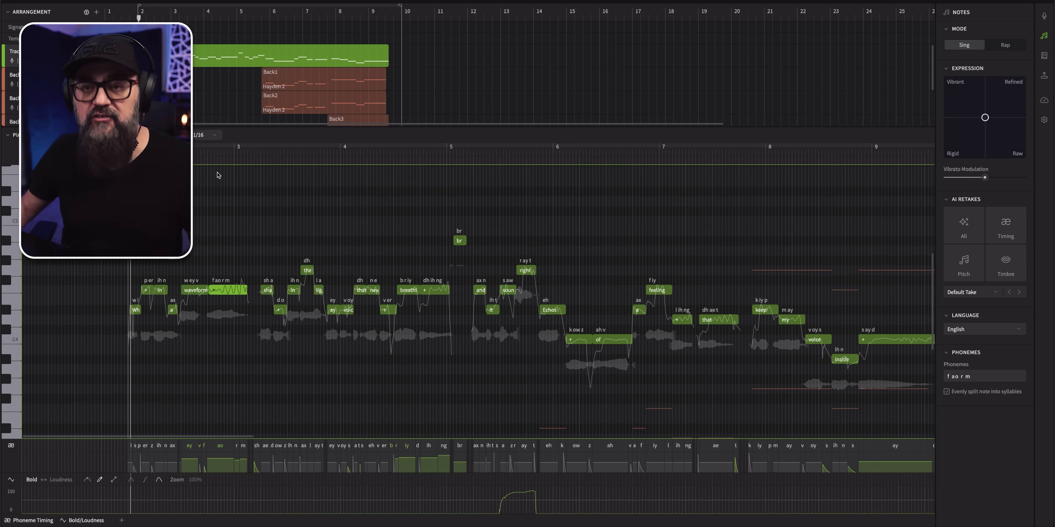
scroll(202, 267, down, 2)
scroll(202, 267, up, 2)
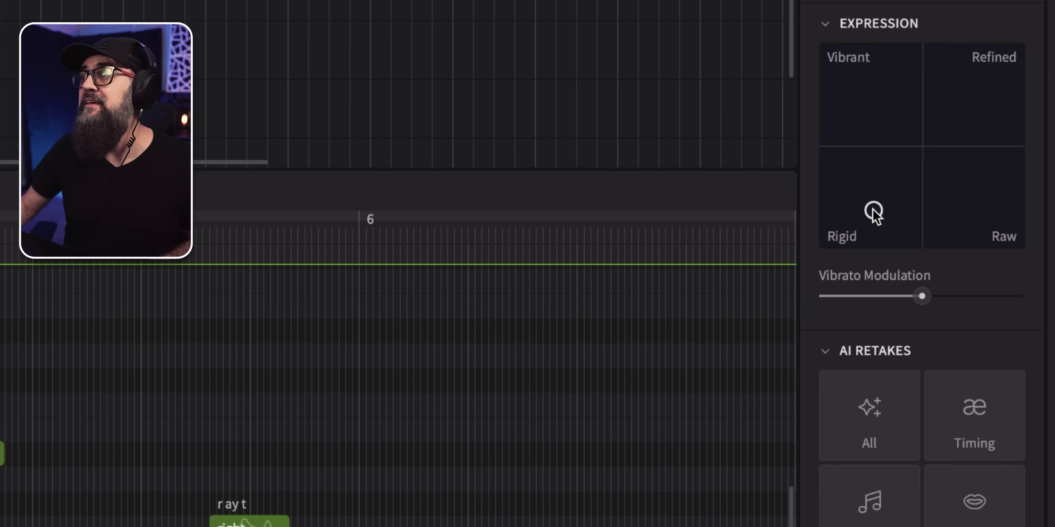
drag(874, 212, 867, 222)
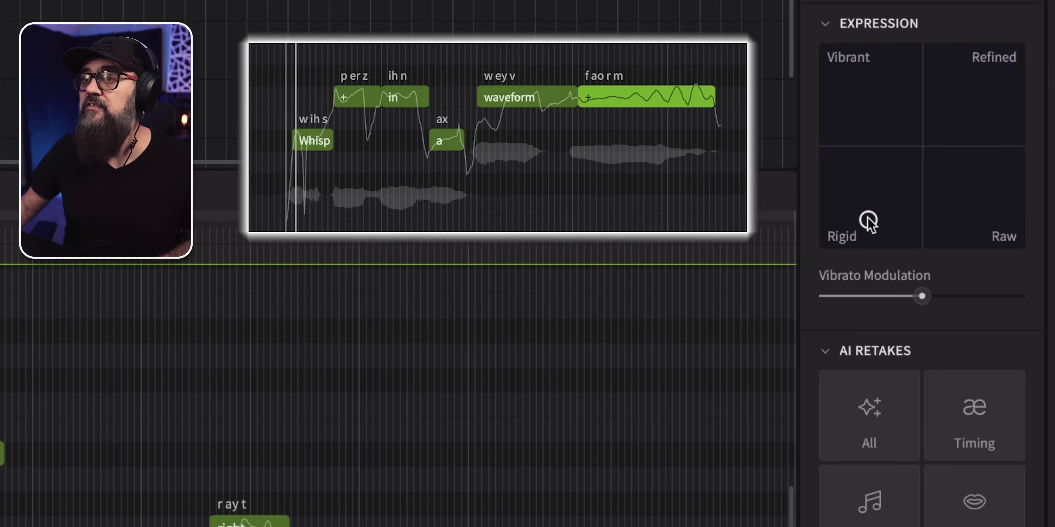
drag(865, 221, 851, 222)
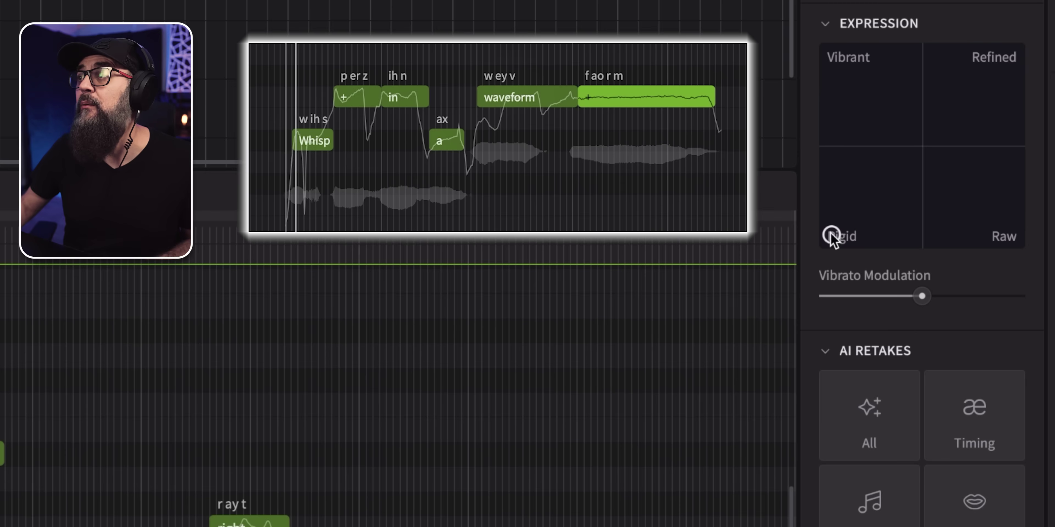
drag(823, 166, 847, 70)
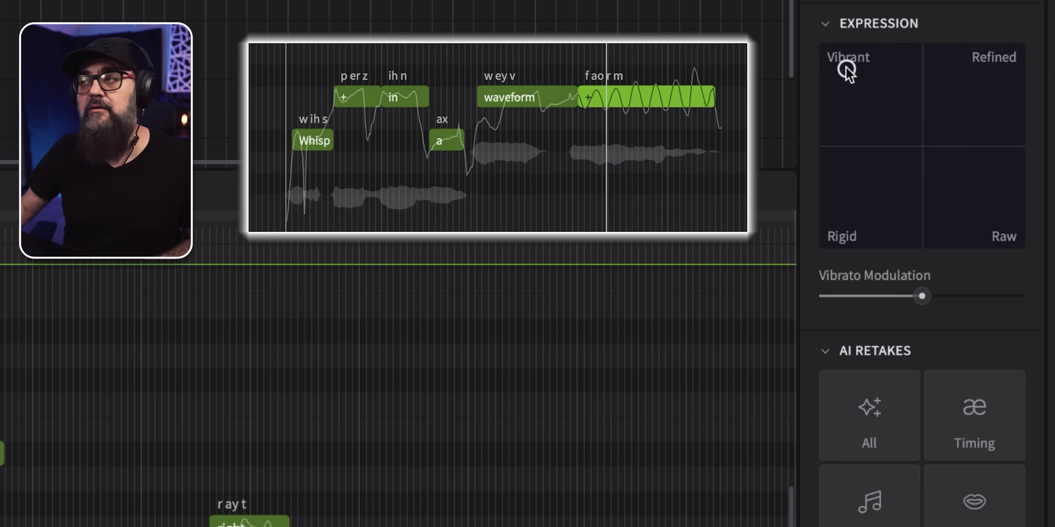
double_click(847, 69)
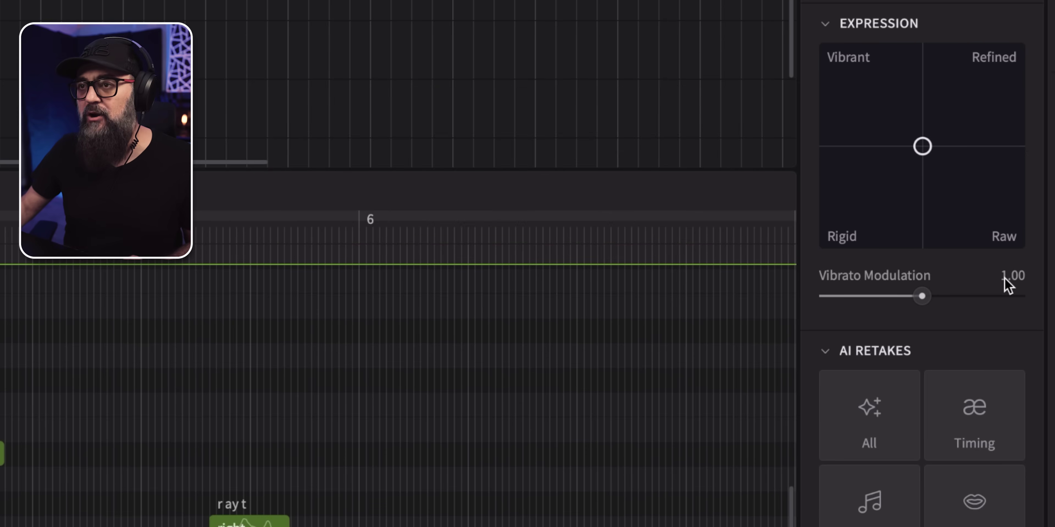
key(Escape)
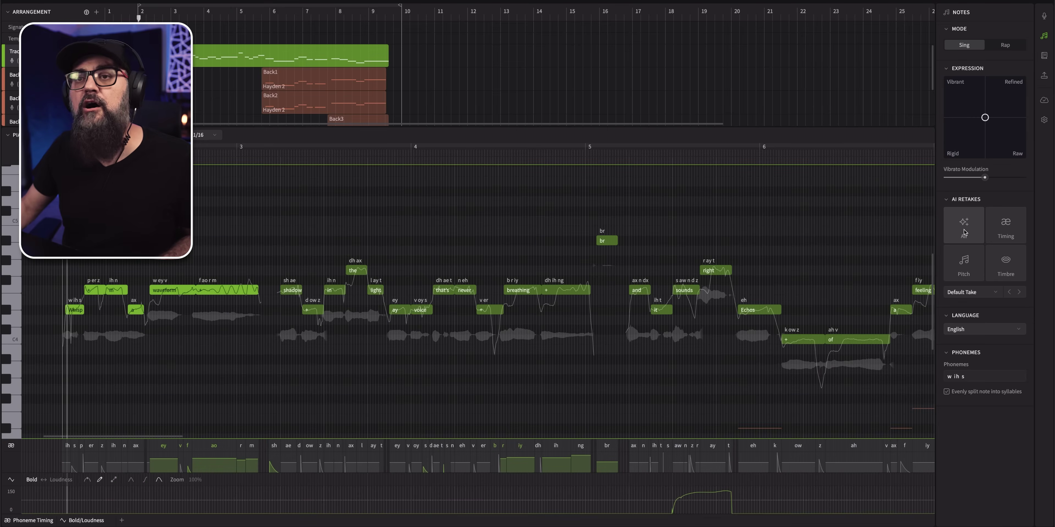
Step: Apply AI retakes to all 'Whisp in a waveform' notes, then revert the last note to Default Take
click(963, 232)
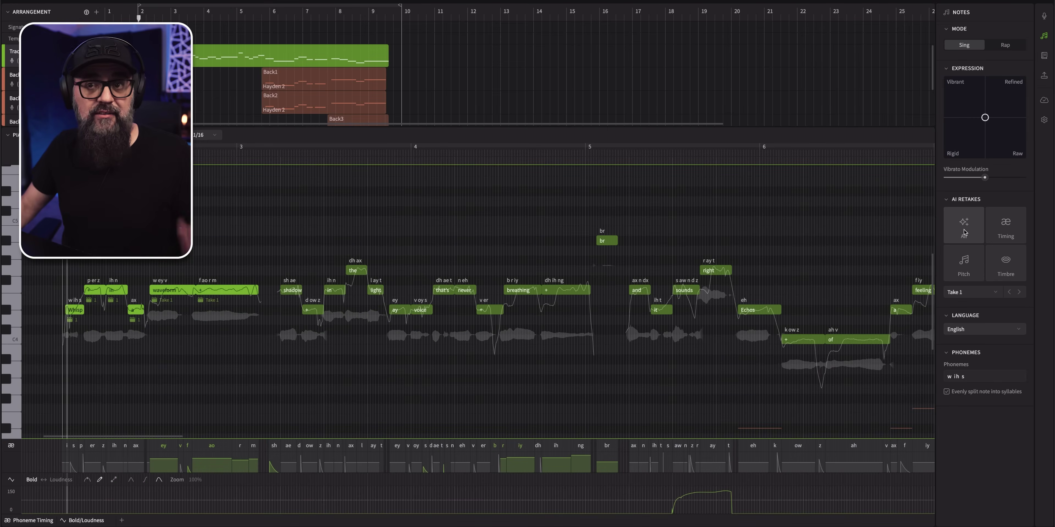
key(space)
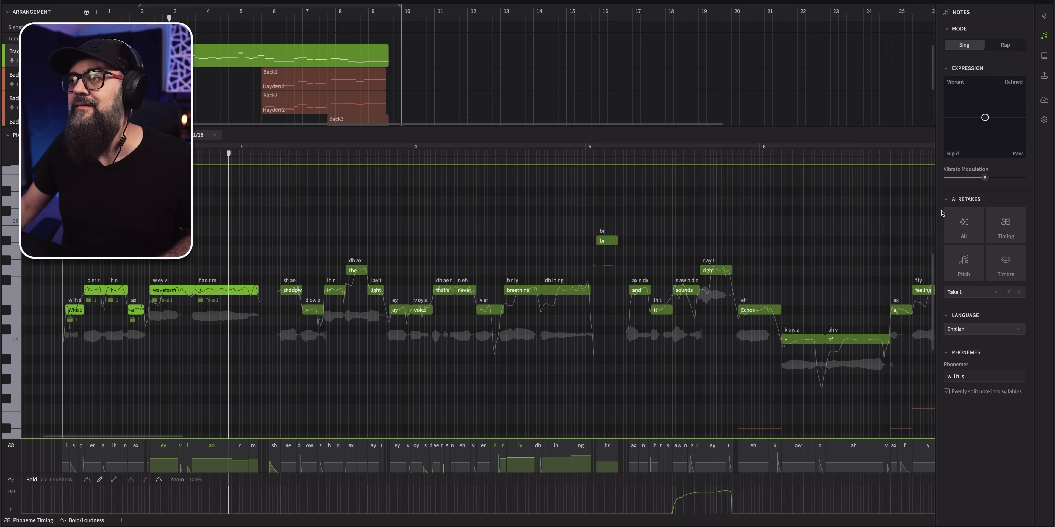
key(space)
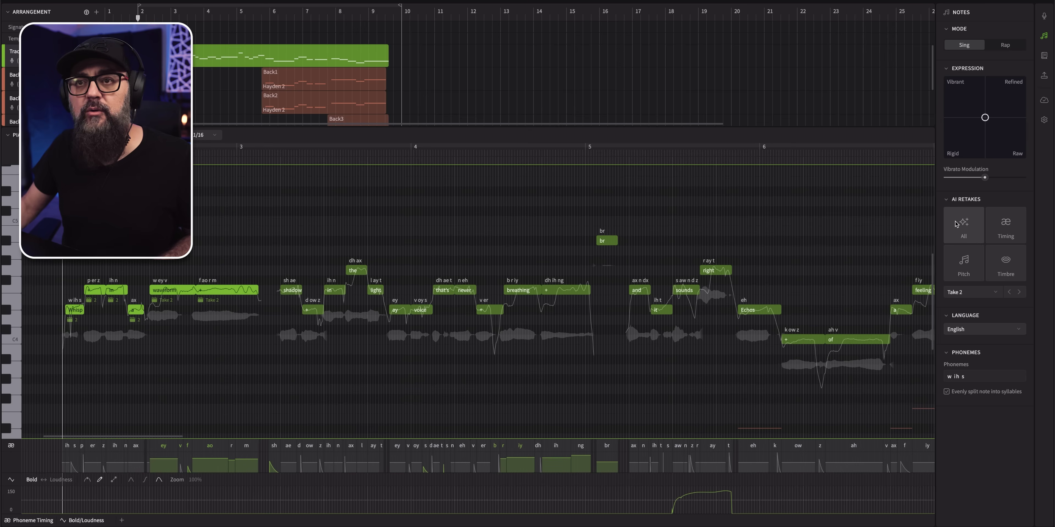
key(space)
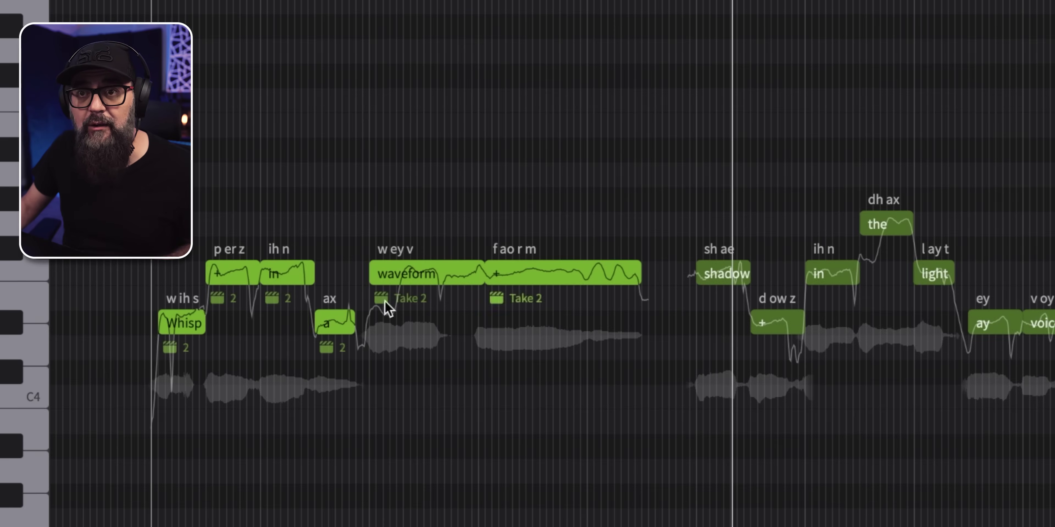
click(509, 298)
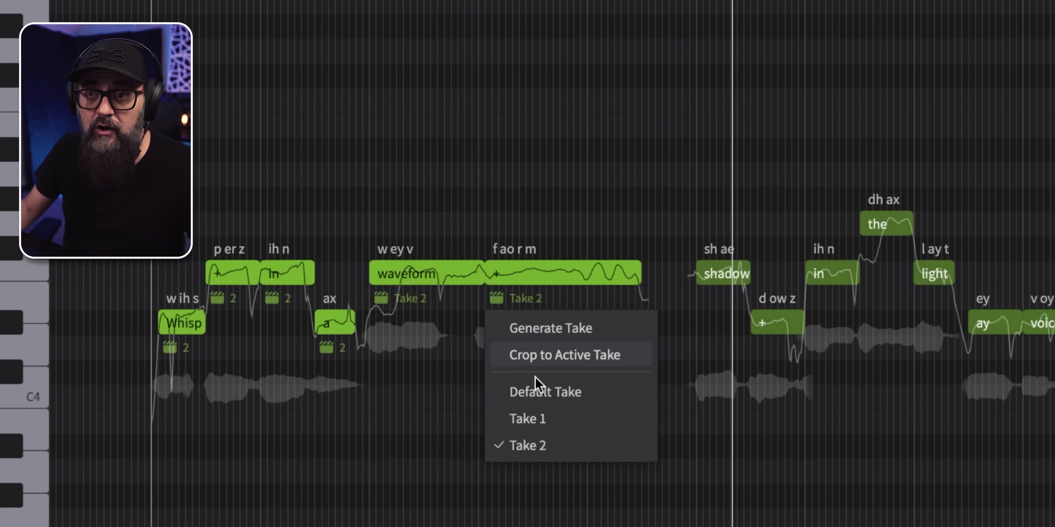
click(547, 397)
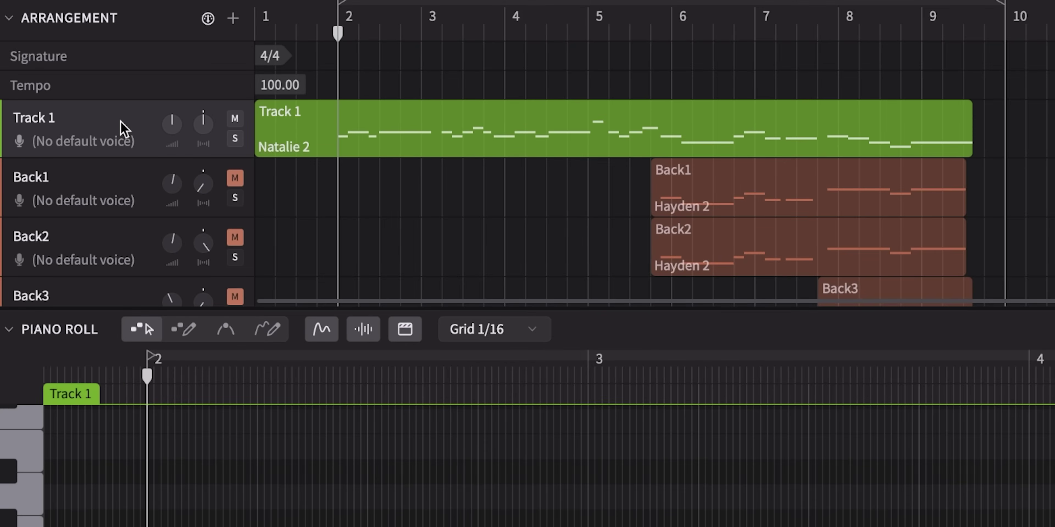
Step: Delete the duplicated copy of Track 1
right_click(122, 128)
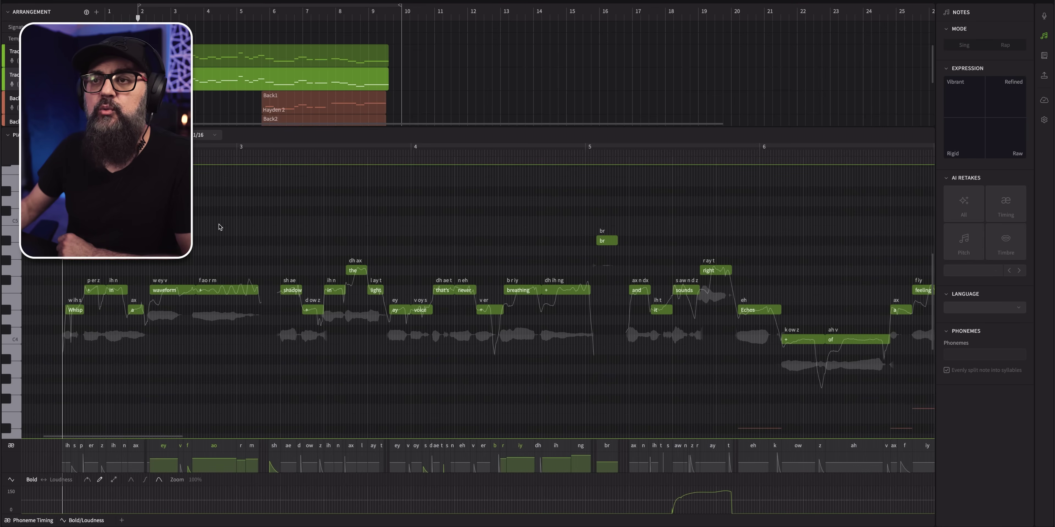
drag(219, 224, 433, 328)
click(482, 243)
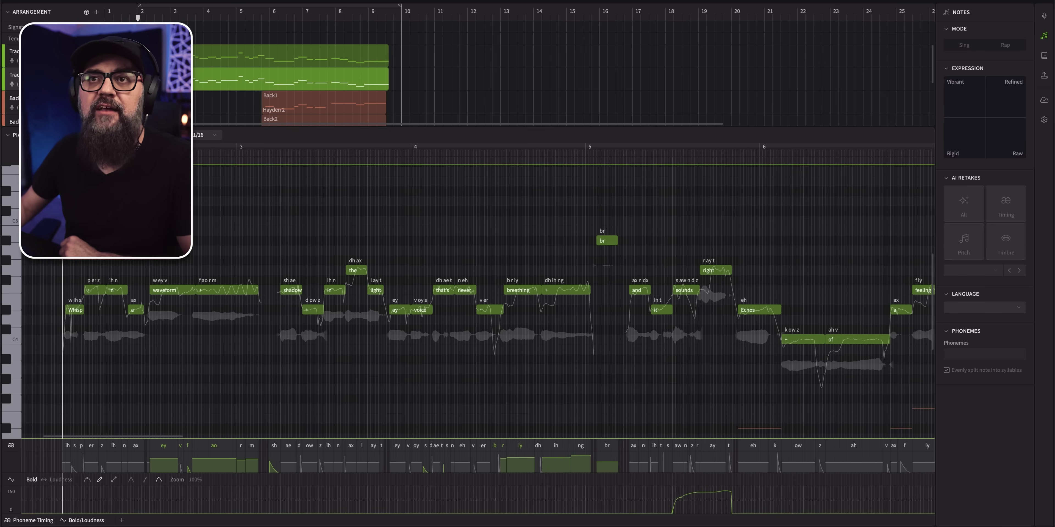
key(Delete)
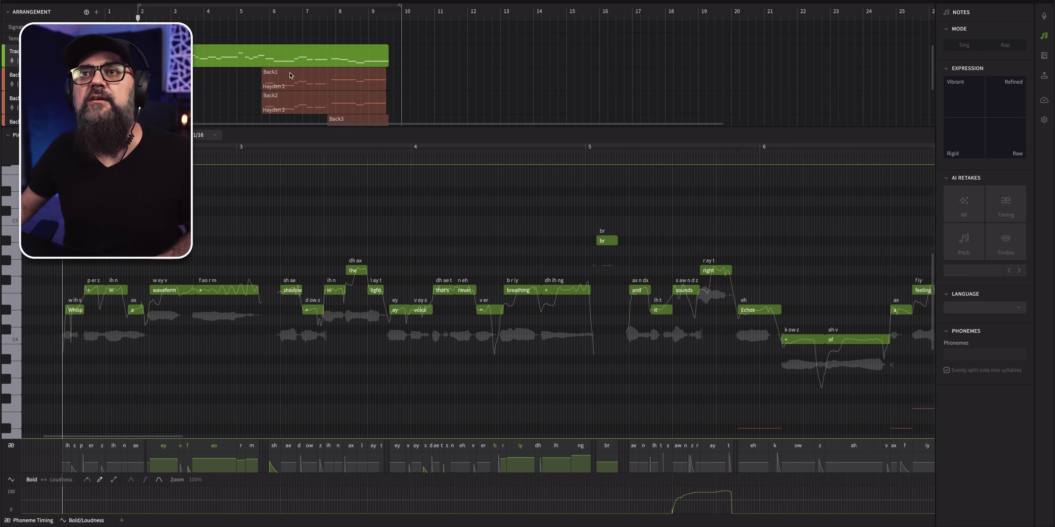
Step: Play the lead vocal phrase from around bar 5.7, then stop playback
click(711, 154)
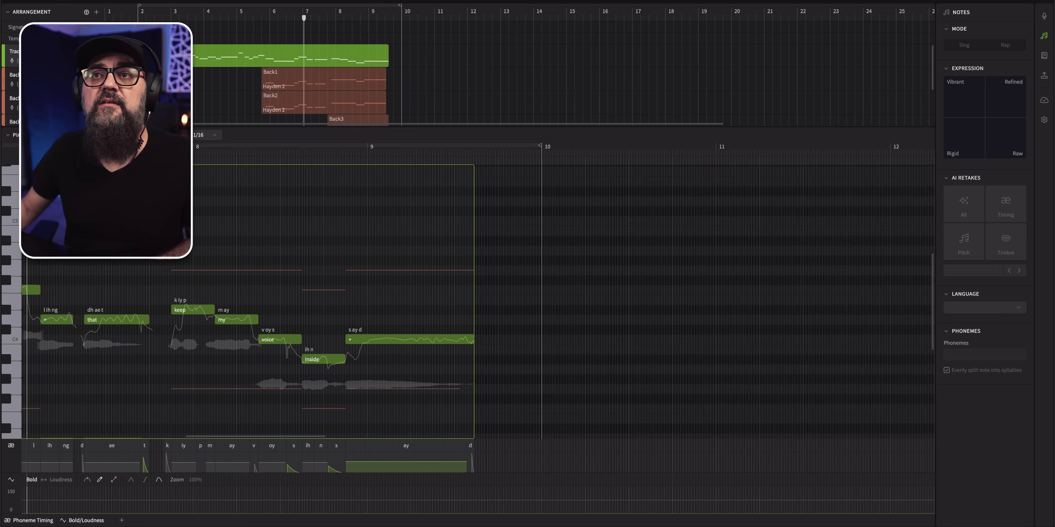
key(space)
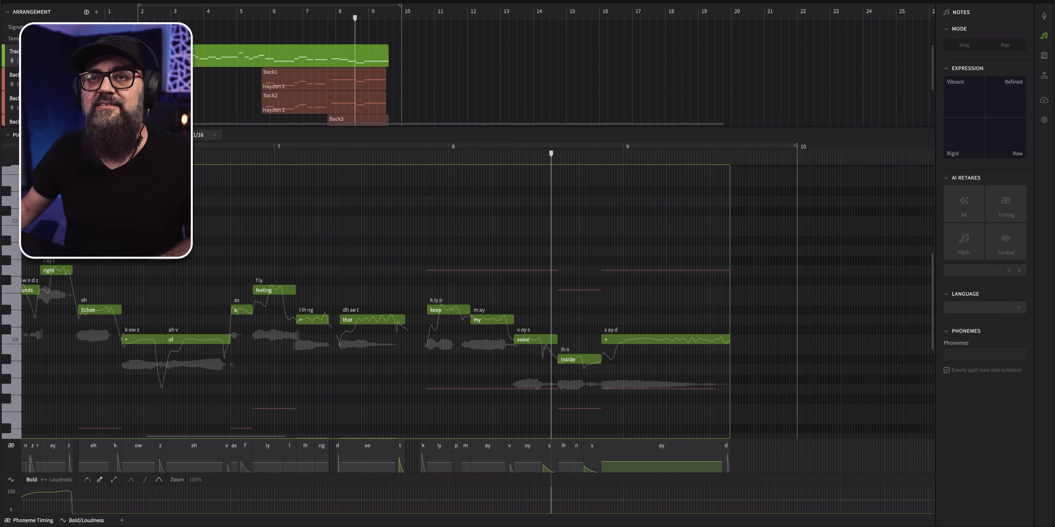
key(space)
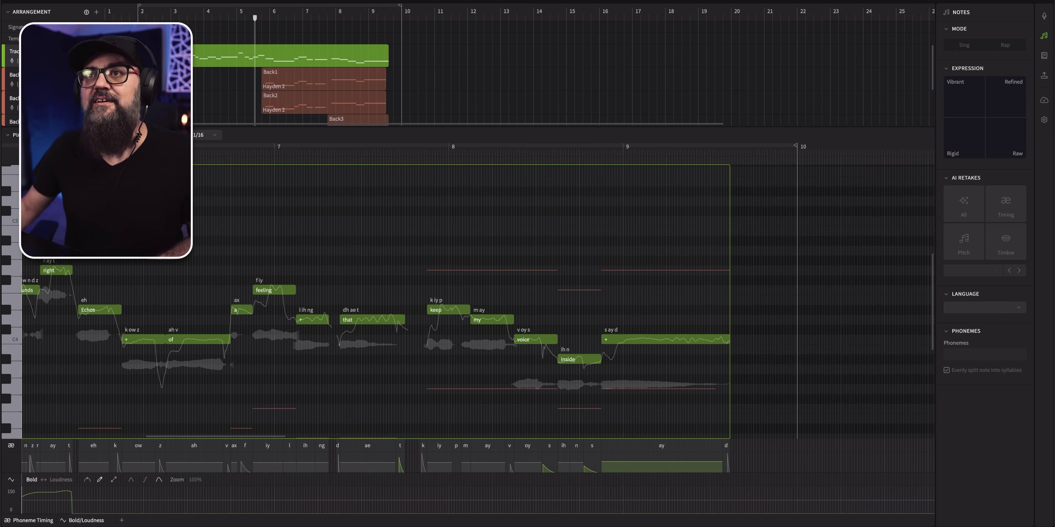
Step: Check the Back1 notes, then show the Back2 notes and scroll down to Back3 and Back4
click(296, 82)
scroll(310, 250, down, 5)
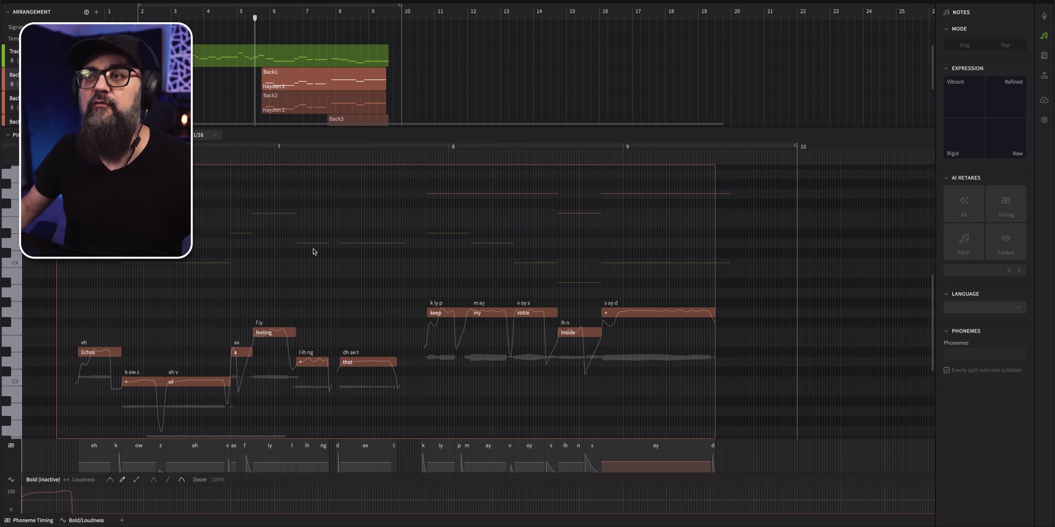
scroll(314, 252, down, 2)
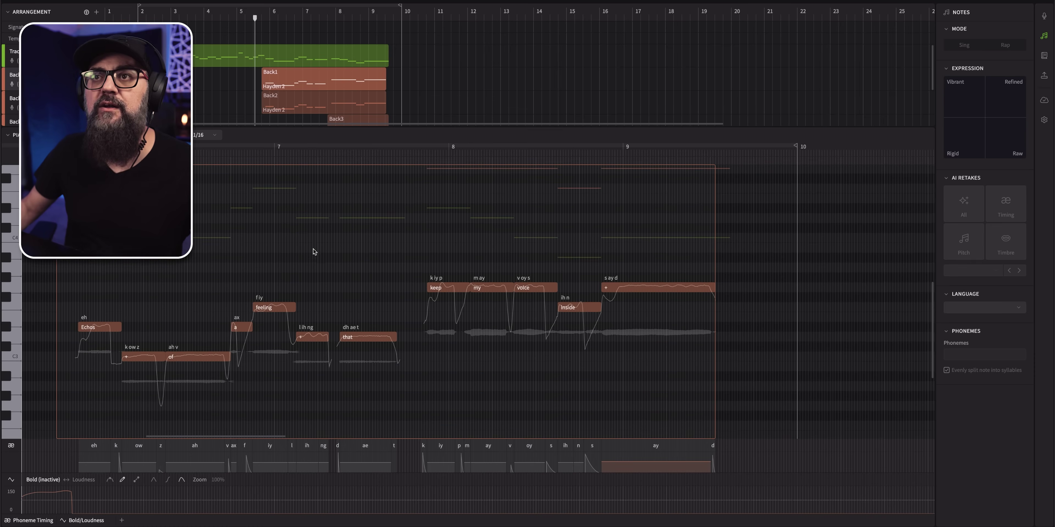
click(307, 106)
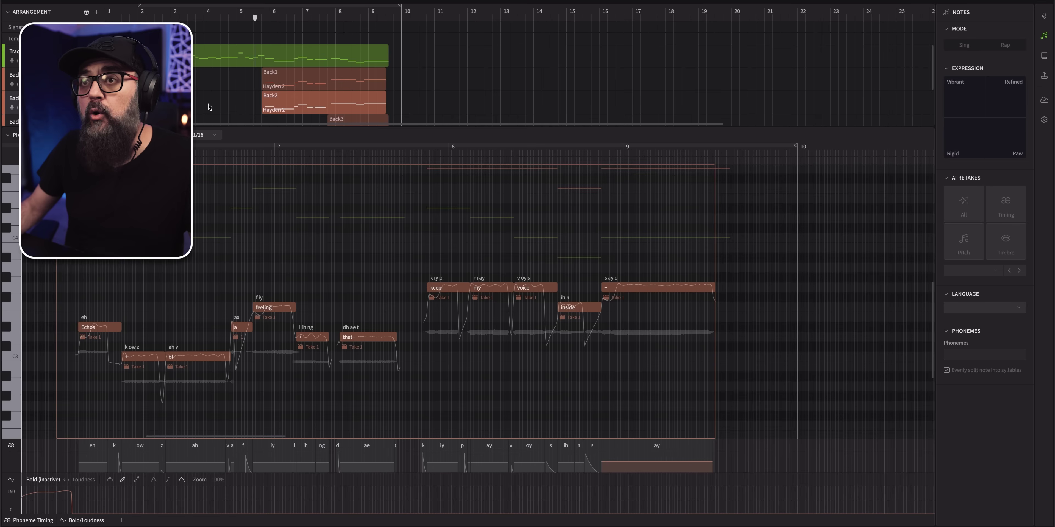
scroll(212, 107, down, 3)
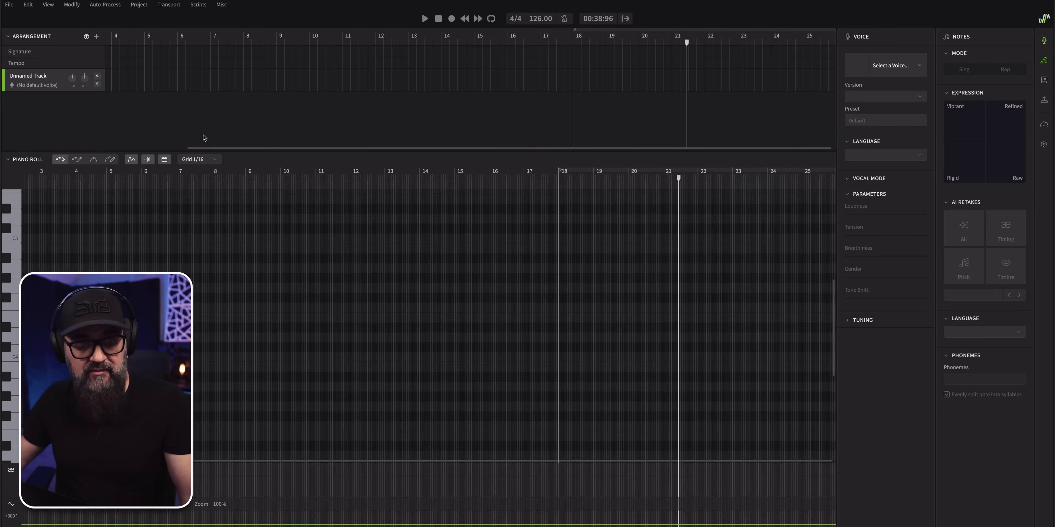
Step: Play and then pause the empty new project
key(space)
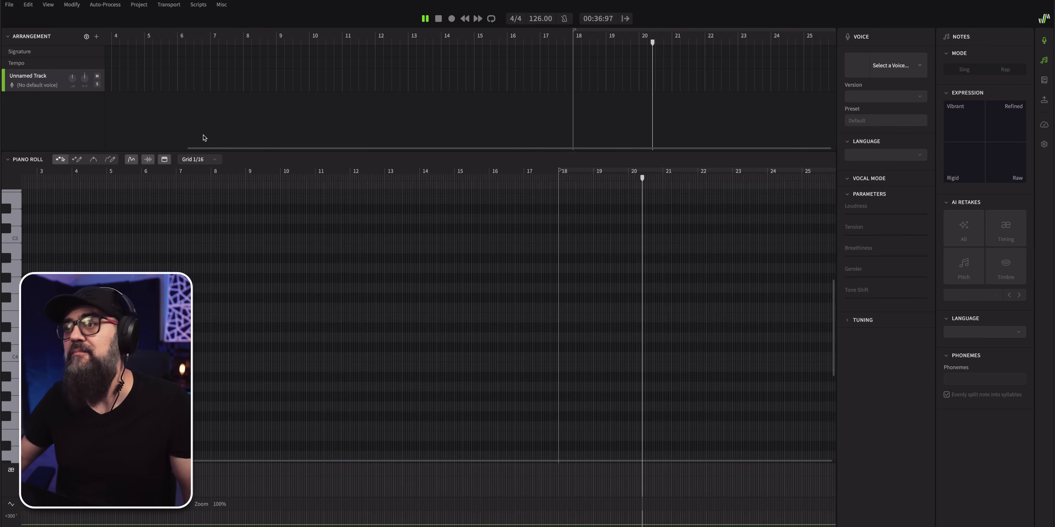
key(space)
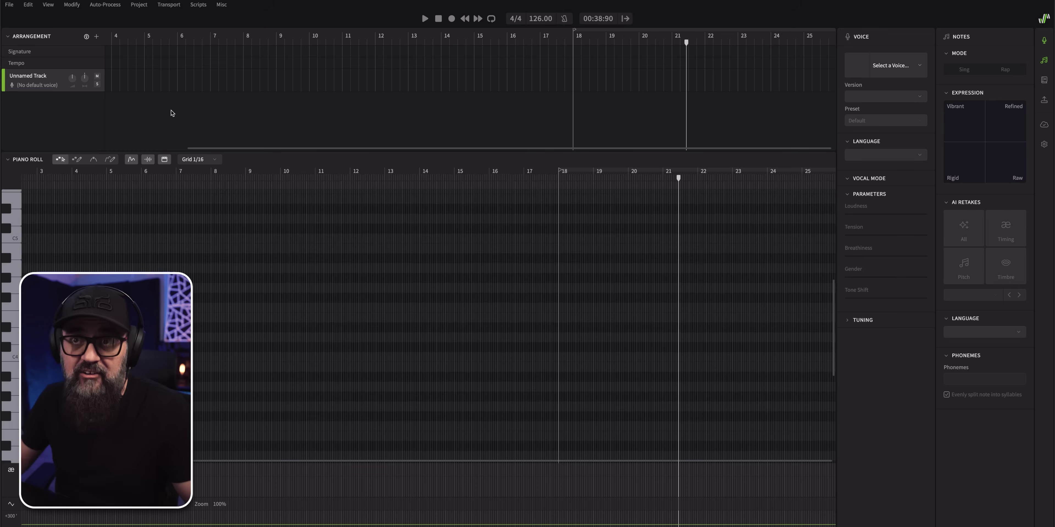
Step: Add a new instrumental track and import the Voc AI.wav recording onto it
right_click(52, 112)
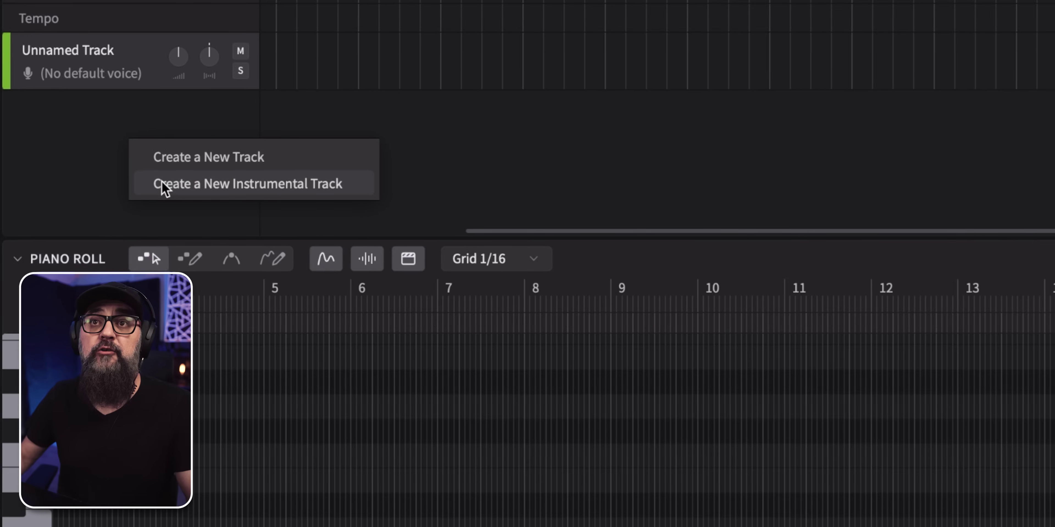
key(Escape)
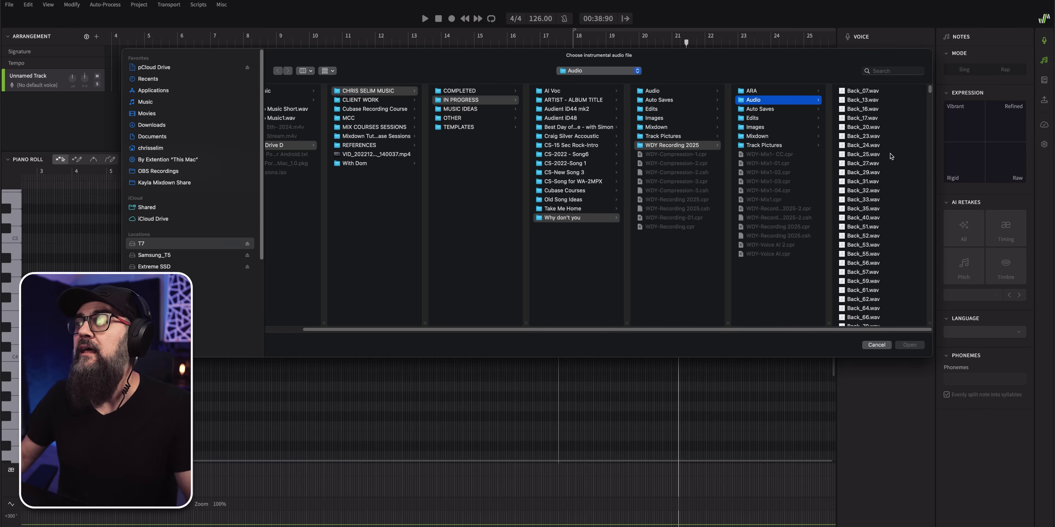
scroll(891, 156, down, 15)
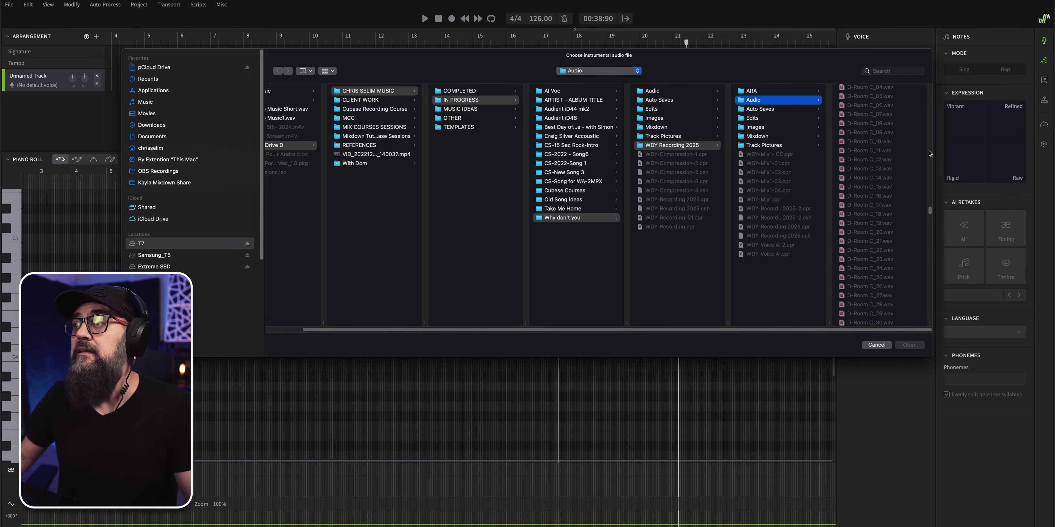
scroll(928, 154, down, 10)
scroll(928, 154, down, 10)
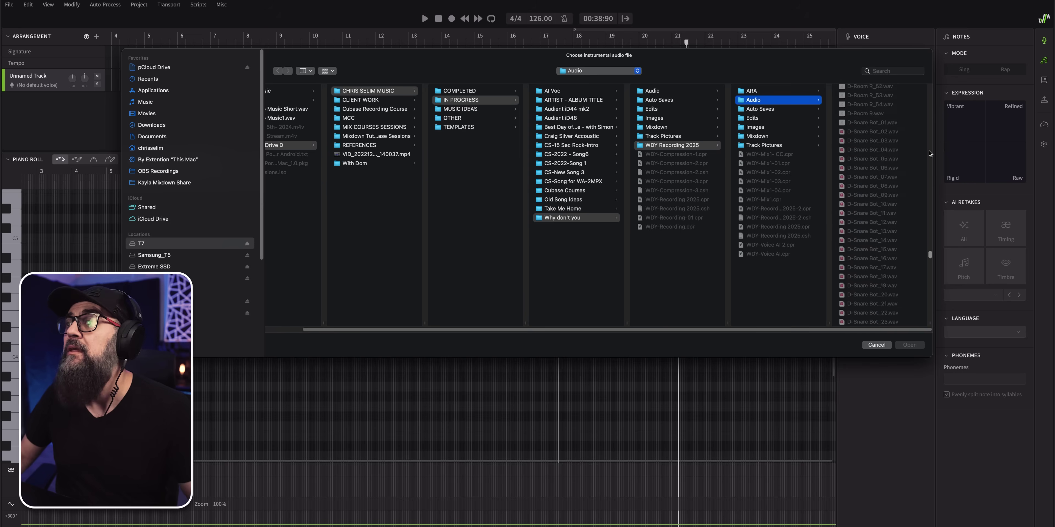
double_click(870, 226)
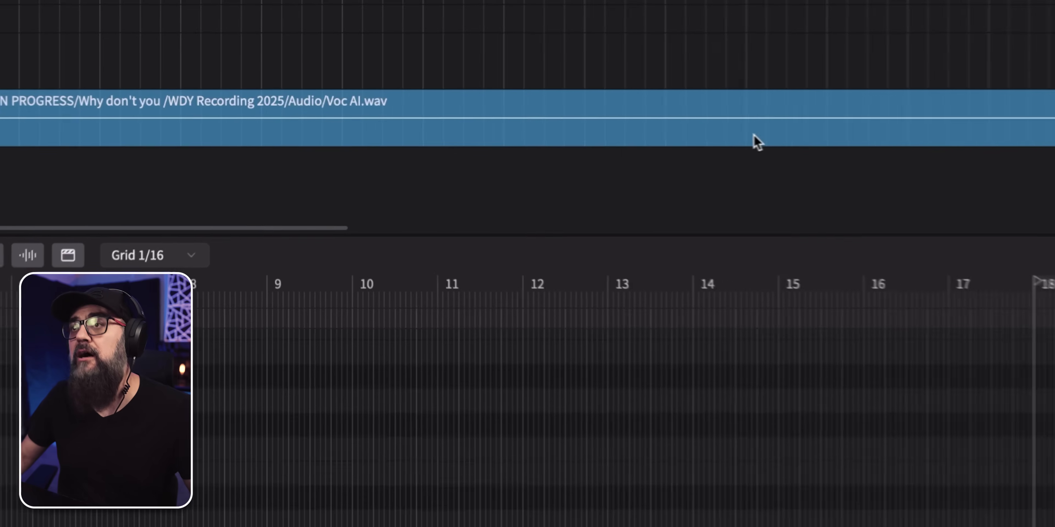
right_click(425, 131)
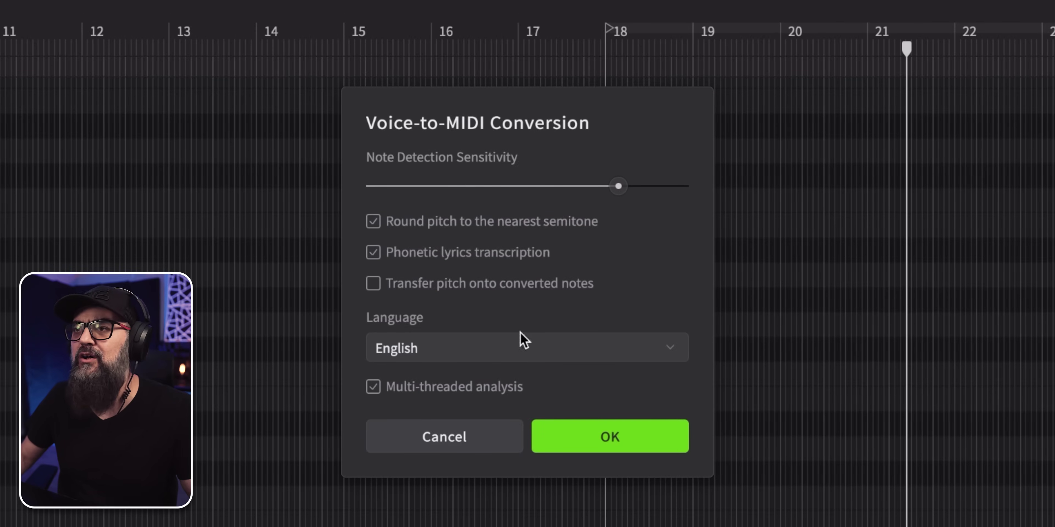
Step: Run the Voice-to-MIDI conversion to turn Voc AI.wav into notes with lyrics
click(631, 437)
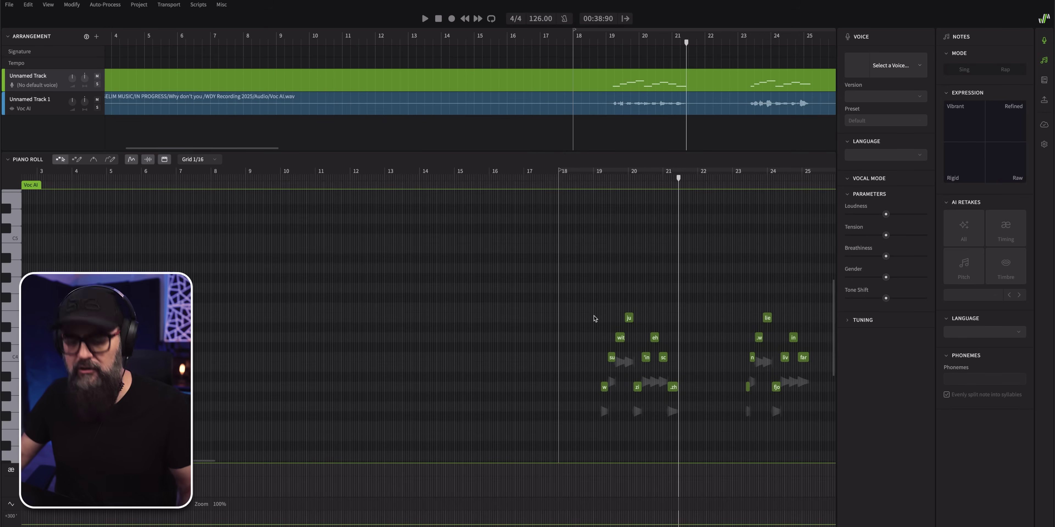
scroll(615, 318, right, 10)
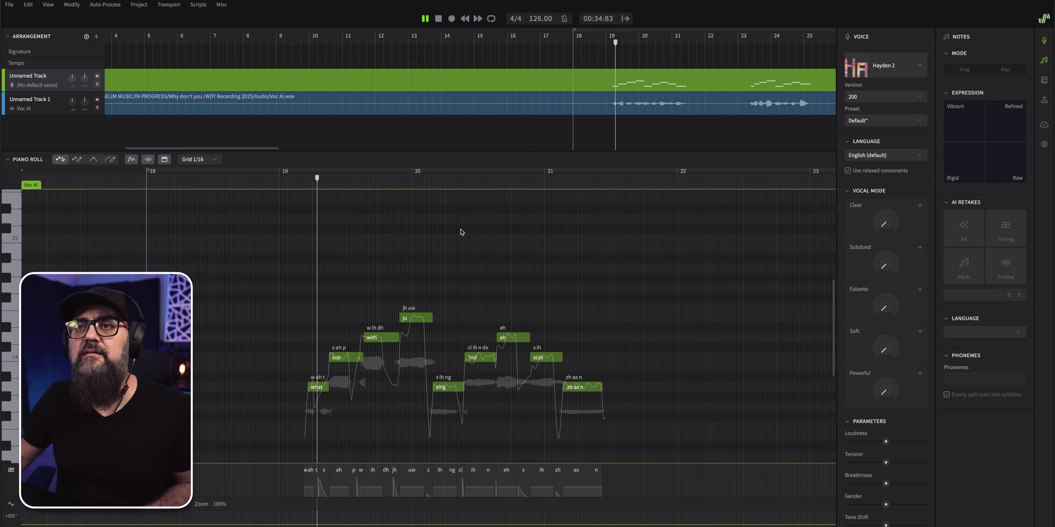
Step: Mute and unmute the original Voc AI recording to compare it with the converted vocal, then stop
click(96, 100)
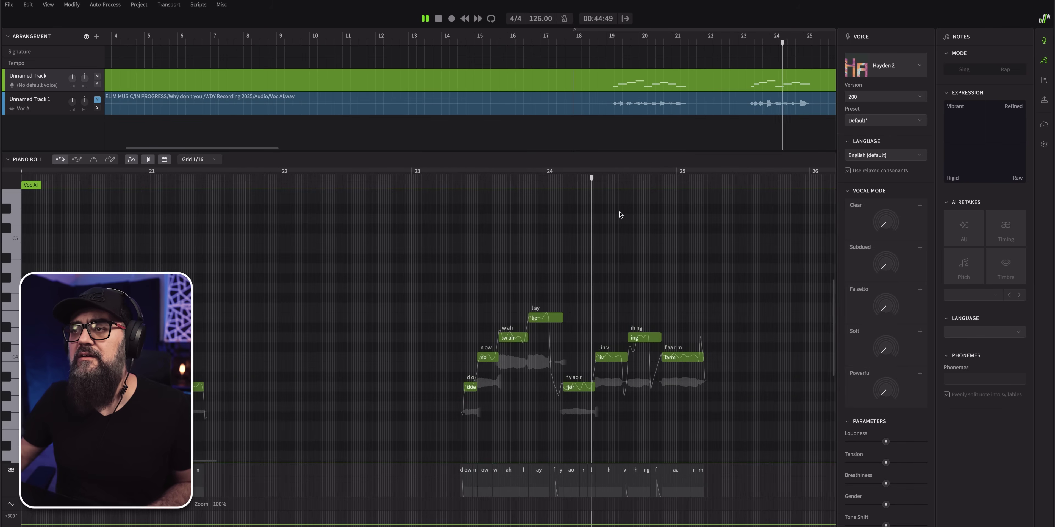
click(97, 99)
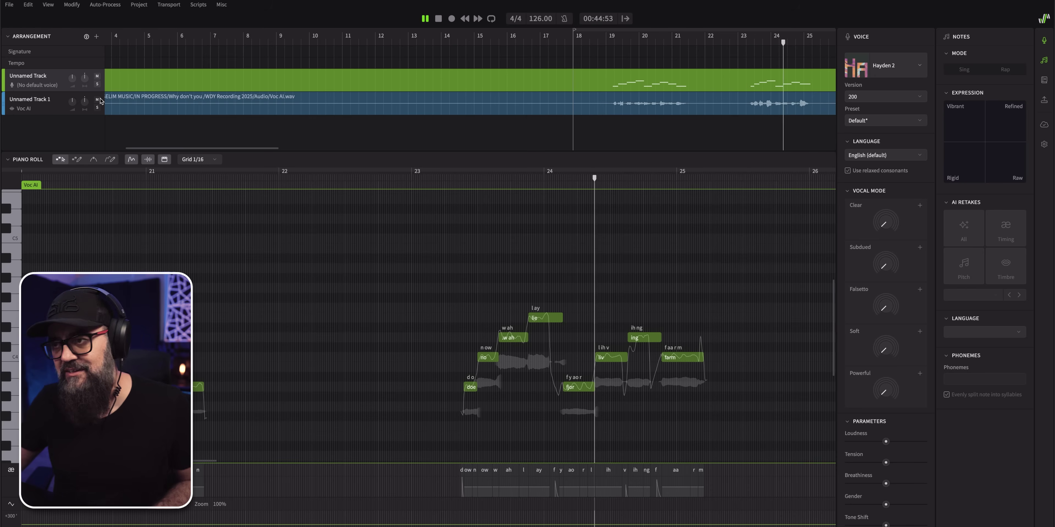
key(space)
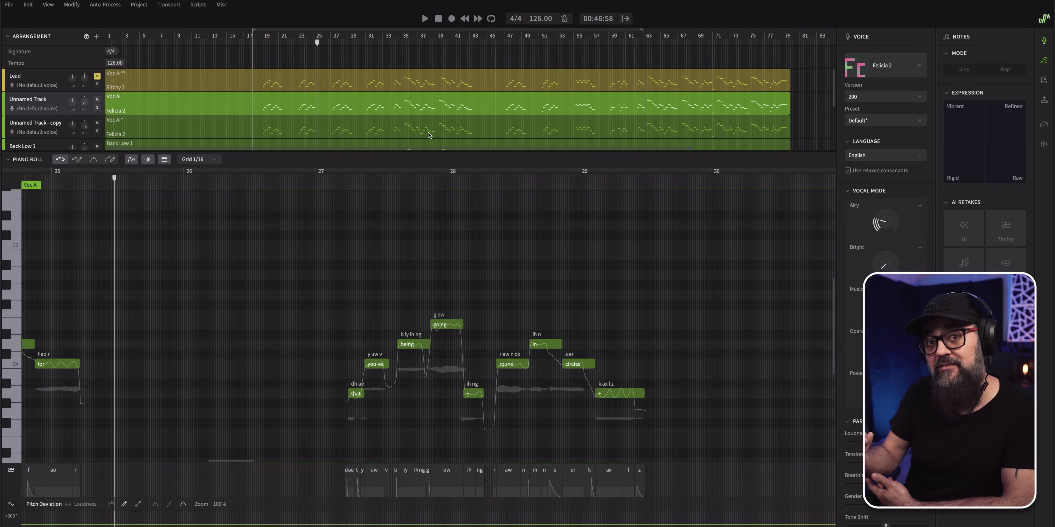
Step: Compare the copied harmony notes with the original Voc AI notes, playing the phrase from around bar 19
click(381, 131)
click(372, 112)
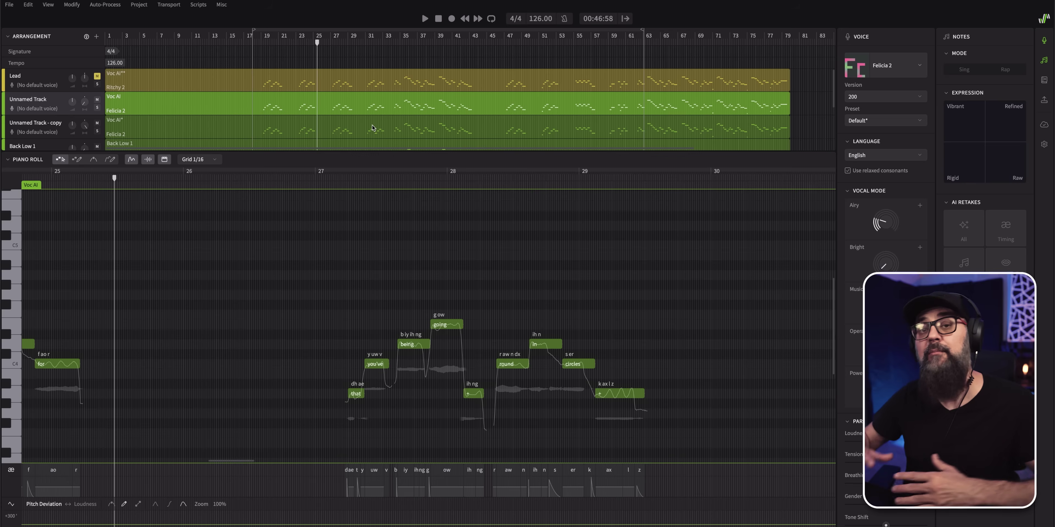
click(372, 128)
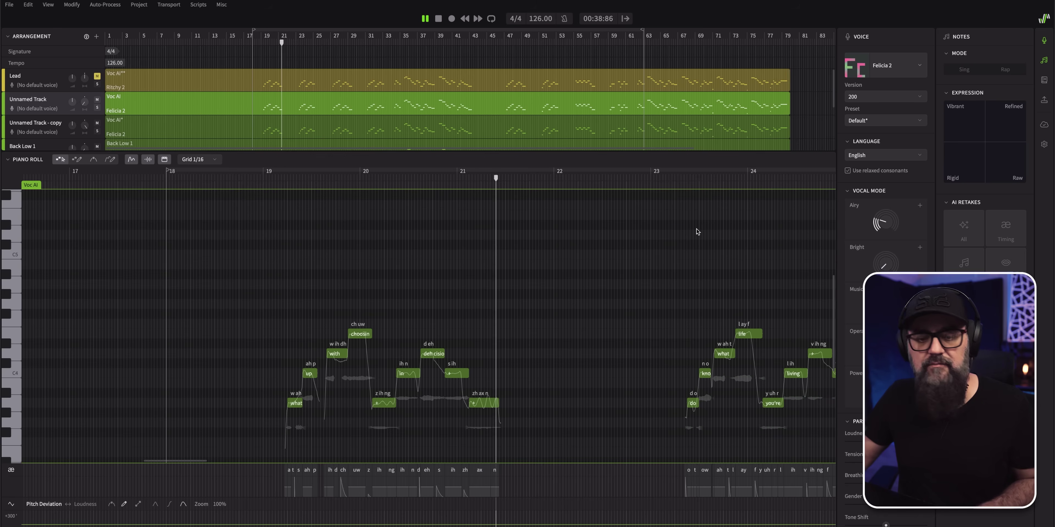
key(space)
key(space)
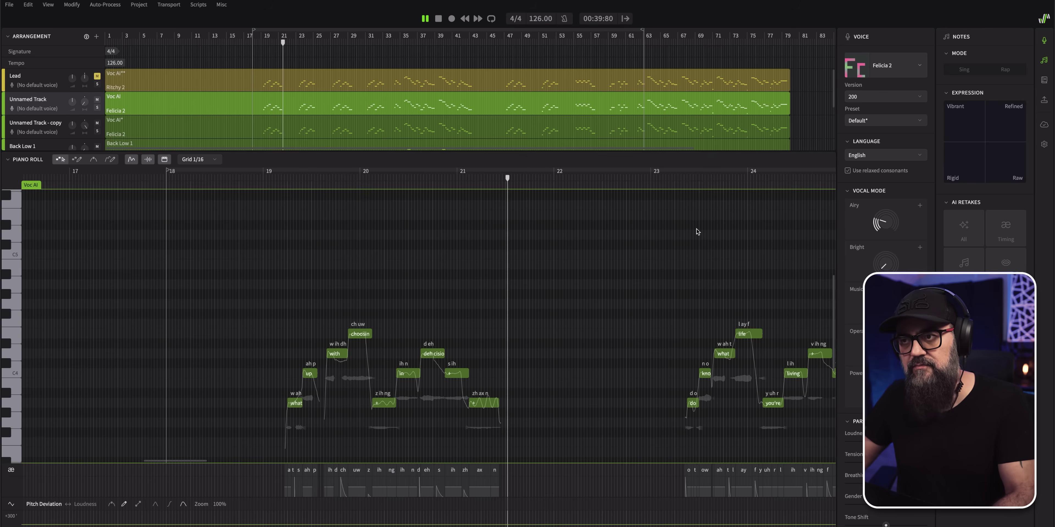
scroll(409, 107, down, 2)
key(space)
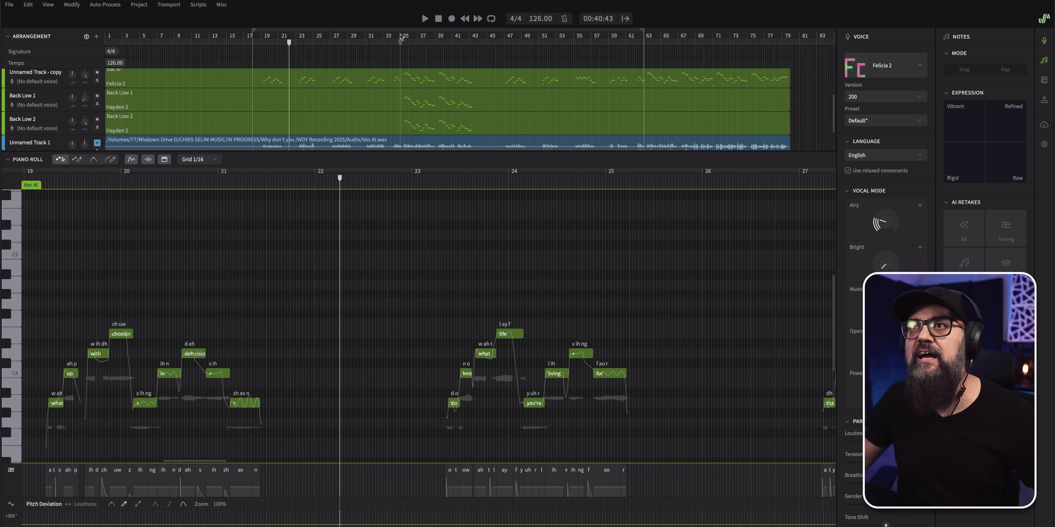
Step: Play the Hayden 2 Back Low 1 harmony from around bar 35, then stop
click(401, 36)
click(370, 100)
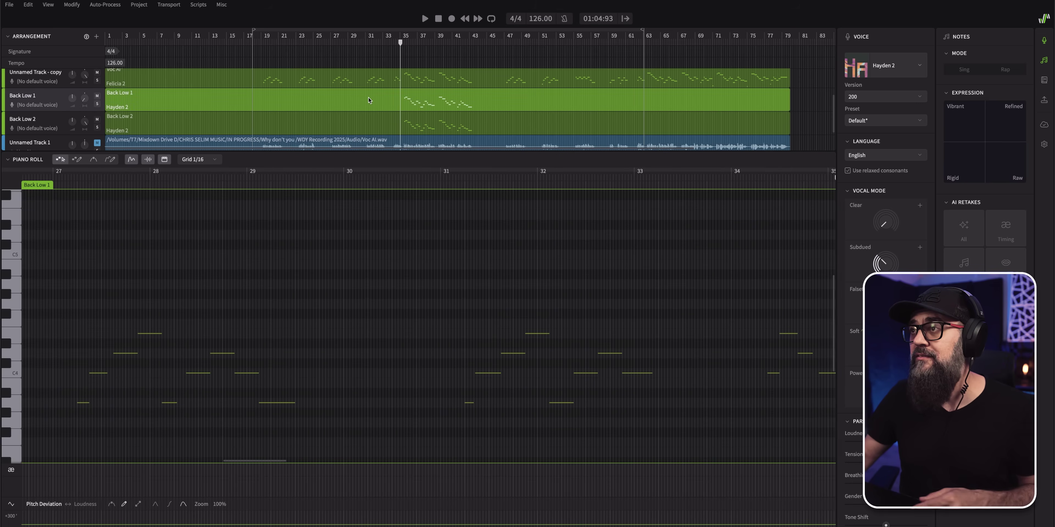
key(space)
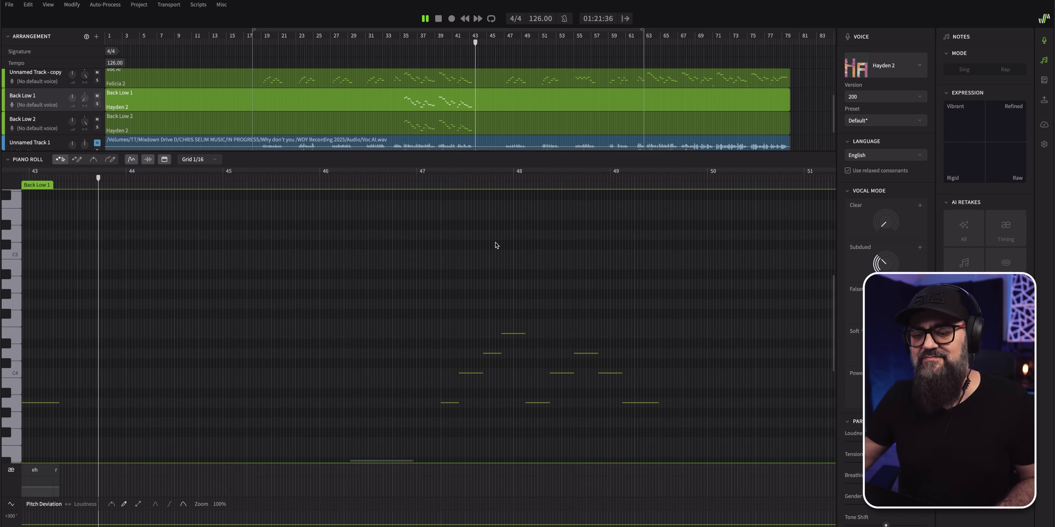
key(space)
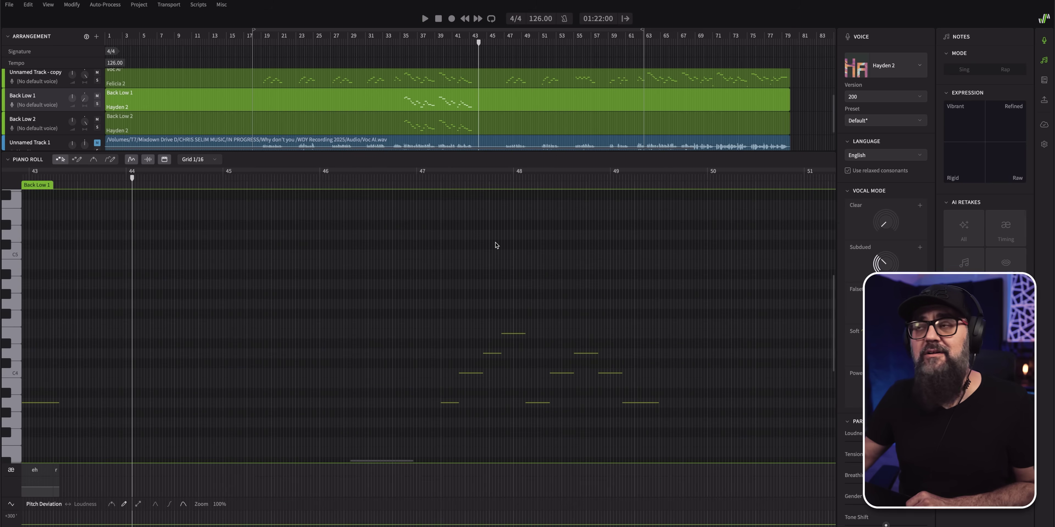